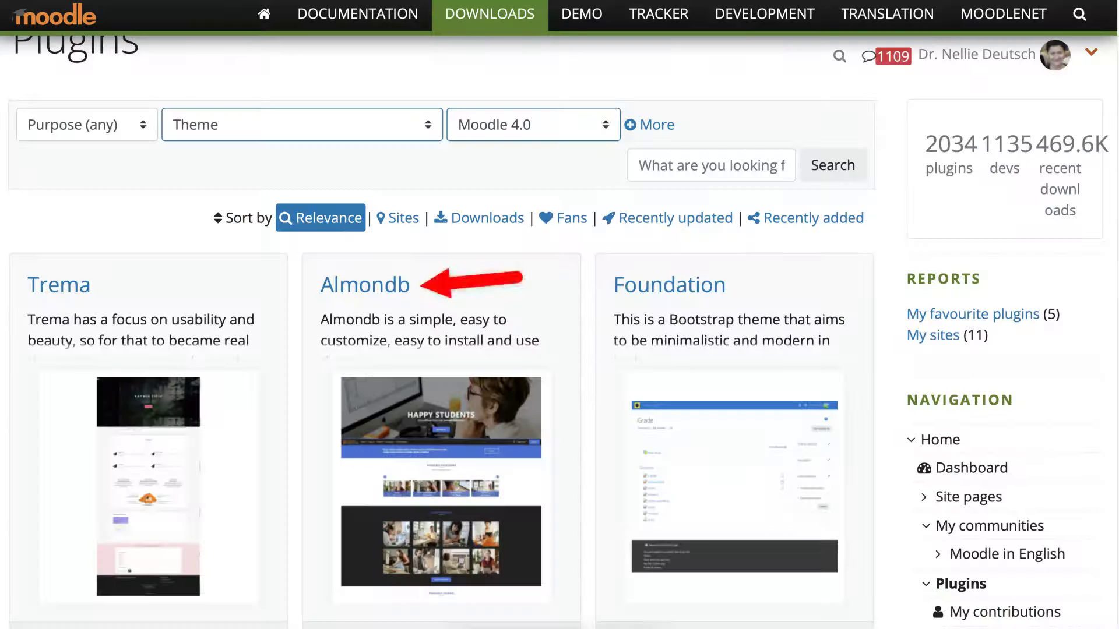
Step: Open the Almondb theme's plugin page and choose Install now to reach My sites
left_click(389, 291)
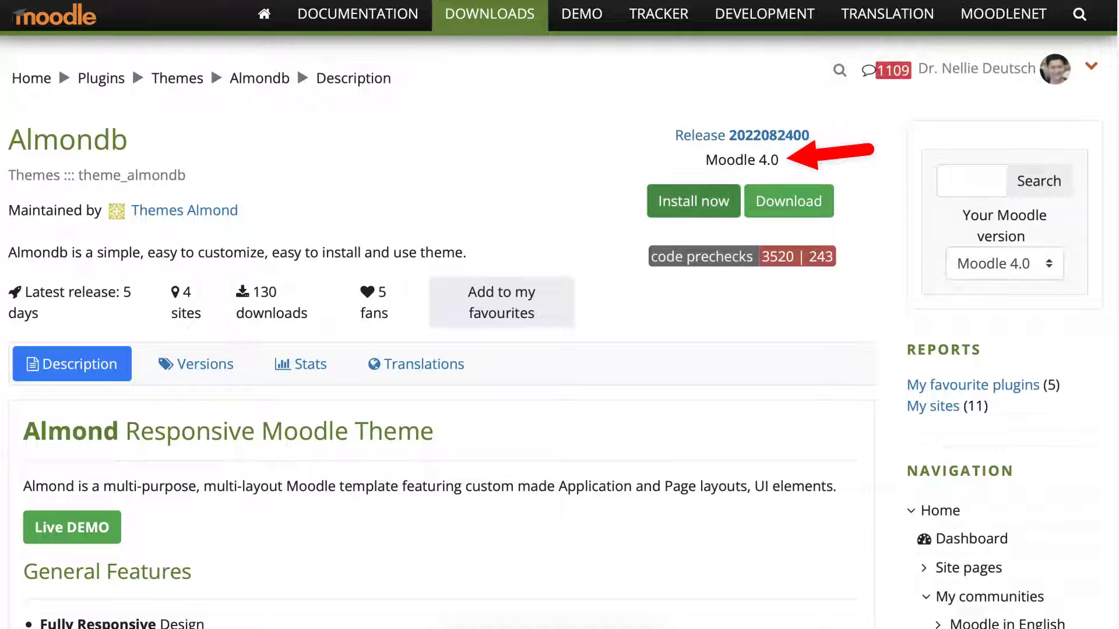
left_click(688, 202)
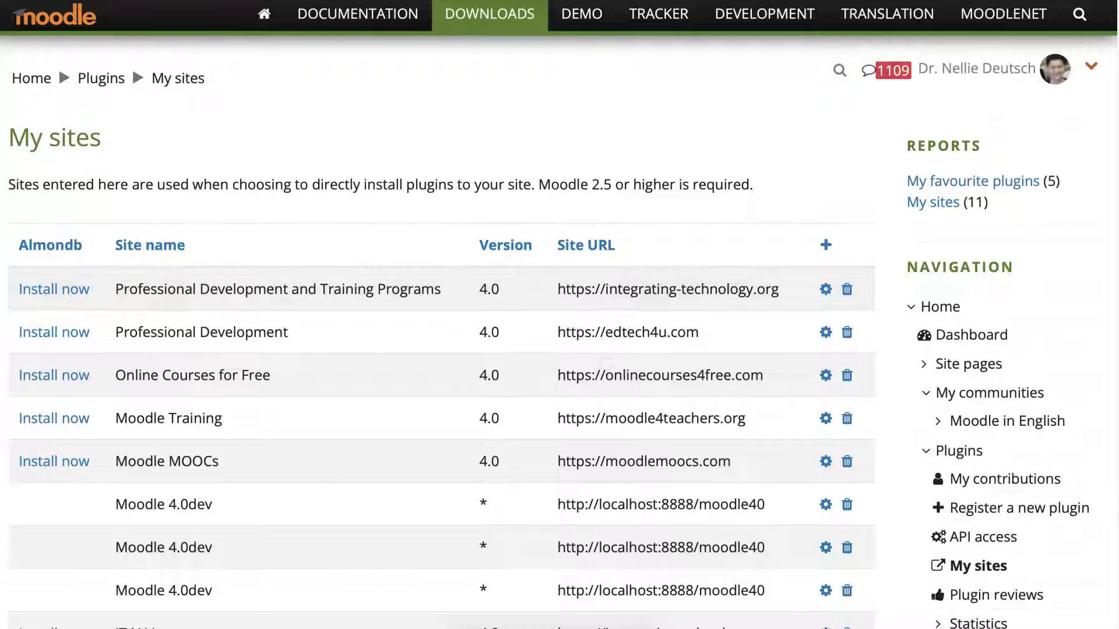
left_click(825, 245)
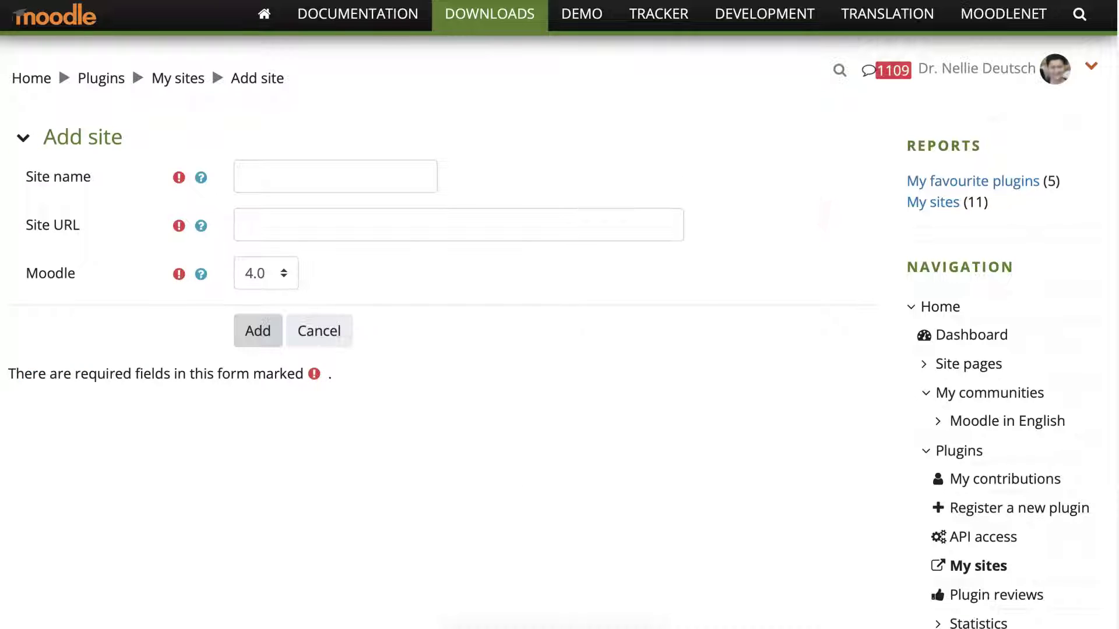
left_click(365, 175)
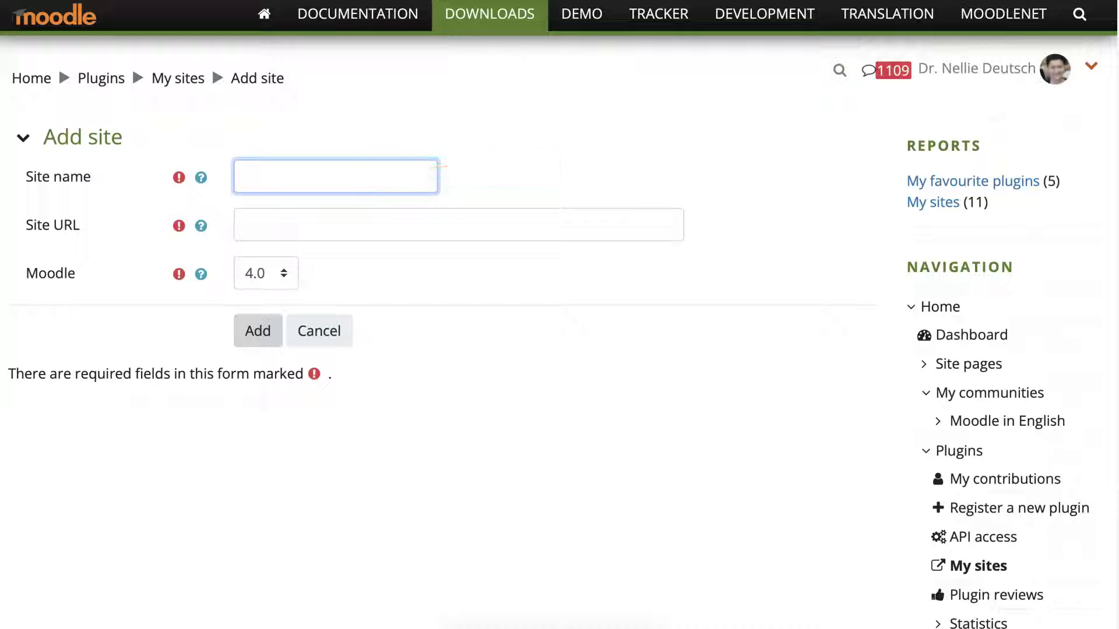
type("Engage Learners")
key("Tab")
type("https://engagelearners.org")
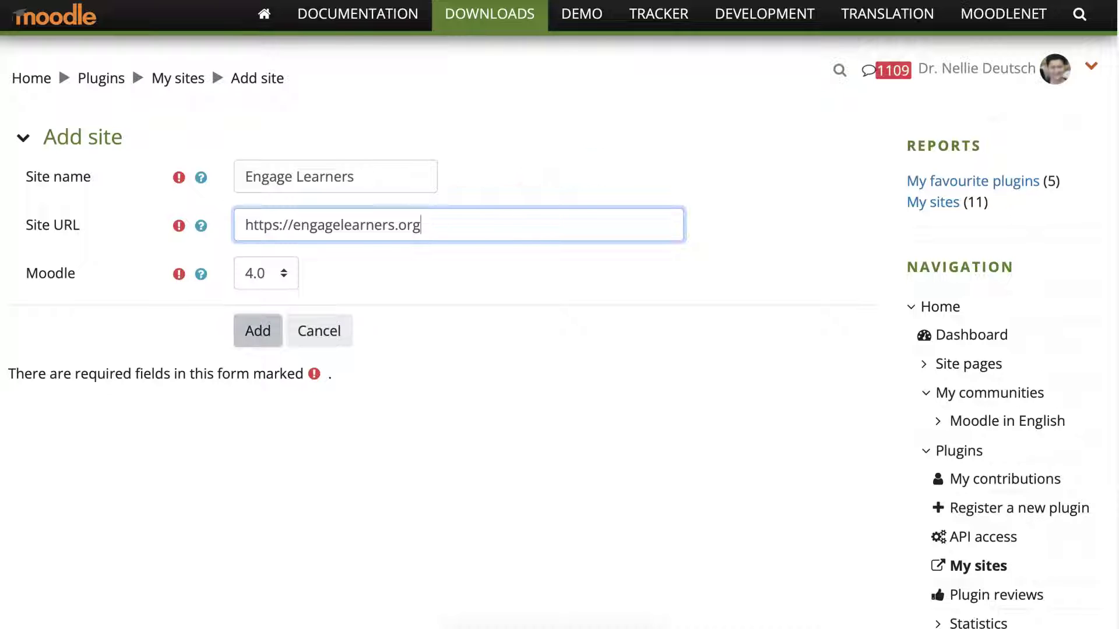
left_click(265, 335)
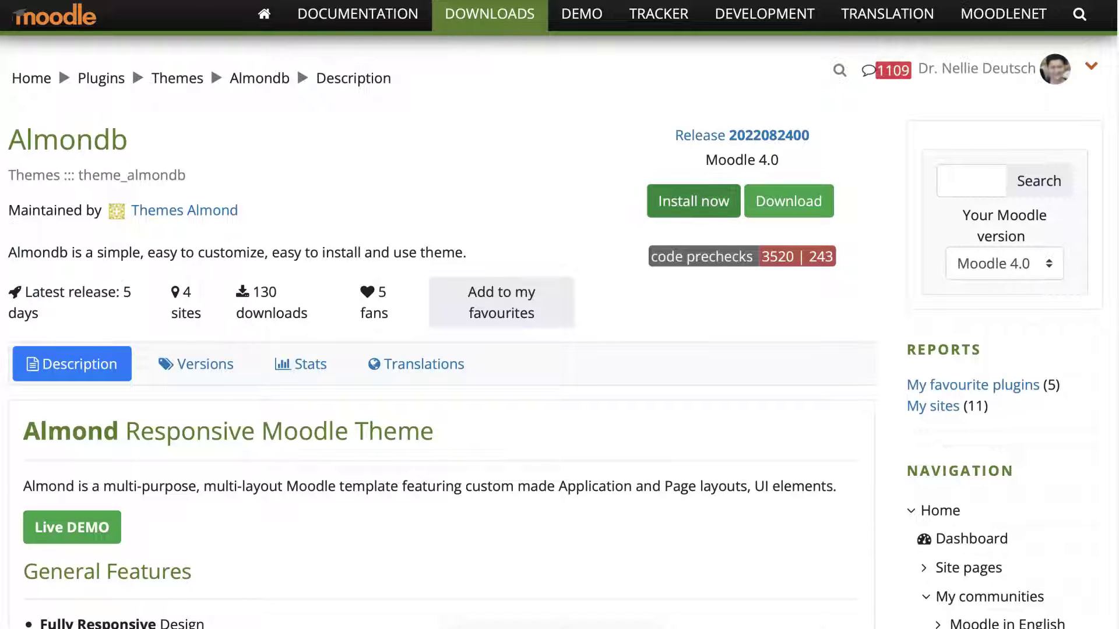
left_click(694, 201)
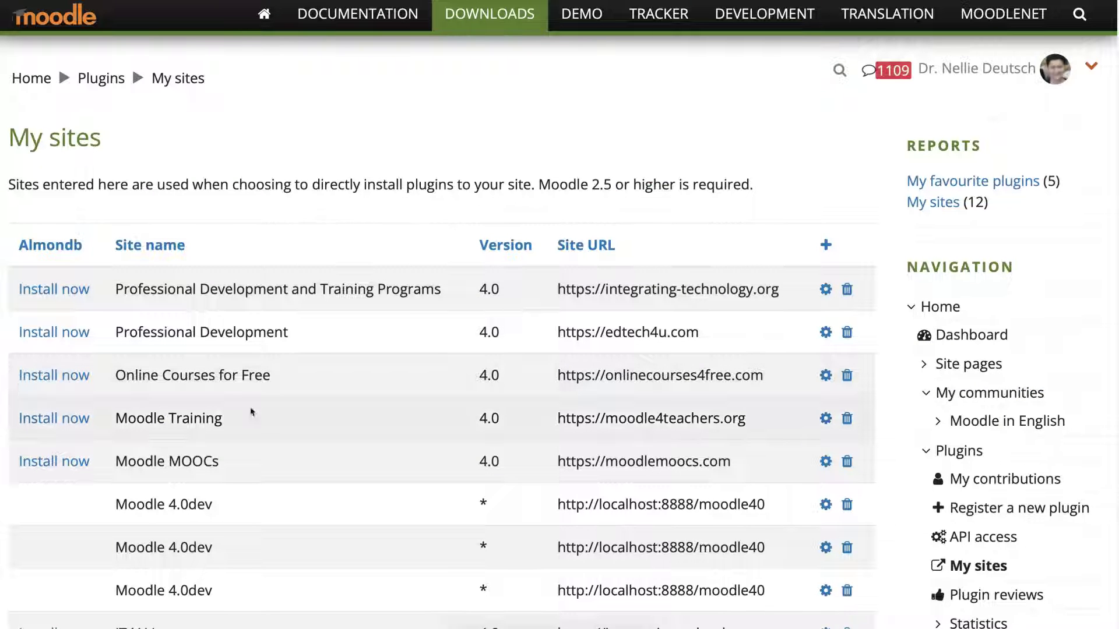
scroll(251, 411, "down", 5)
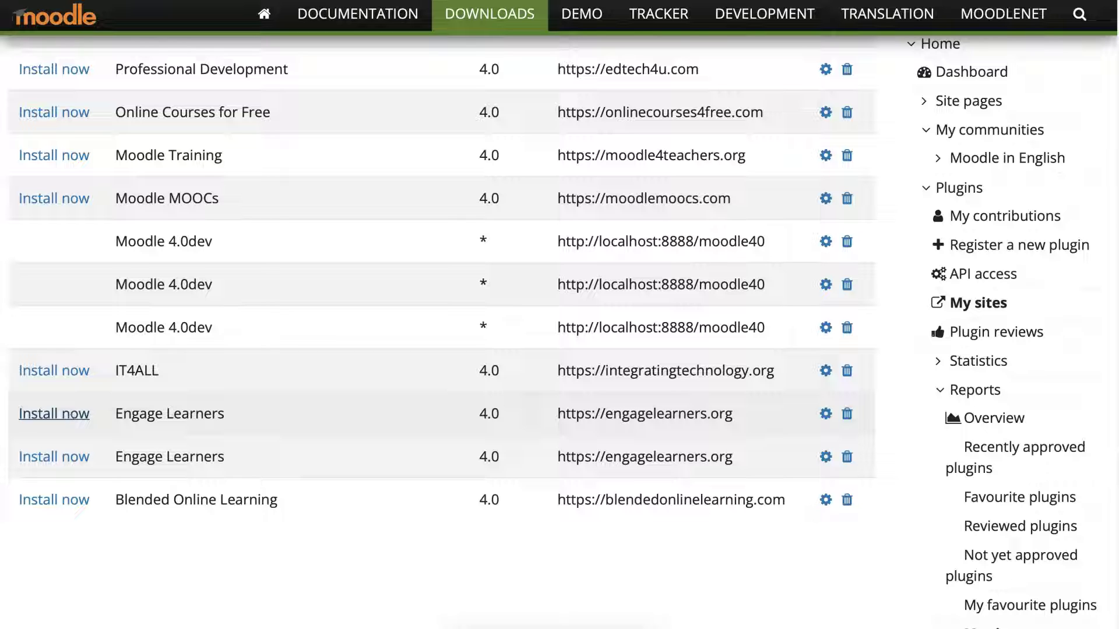
left_click(54, 414)
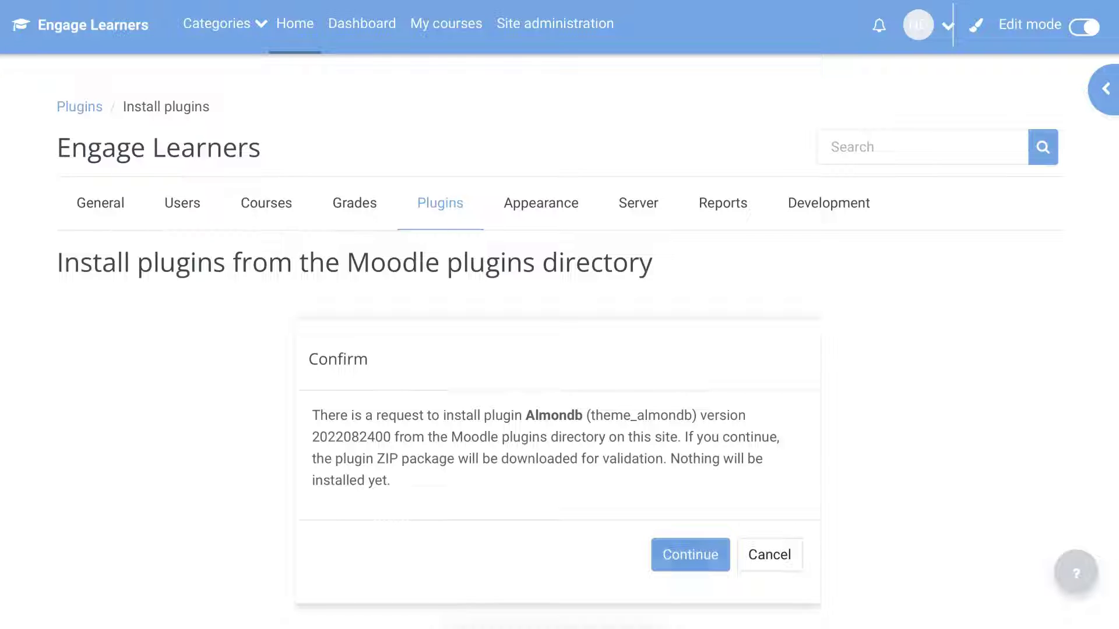
Step: Confirm the Almondb install request and continue past the passed server checks
left_click(708, 554)
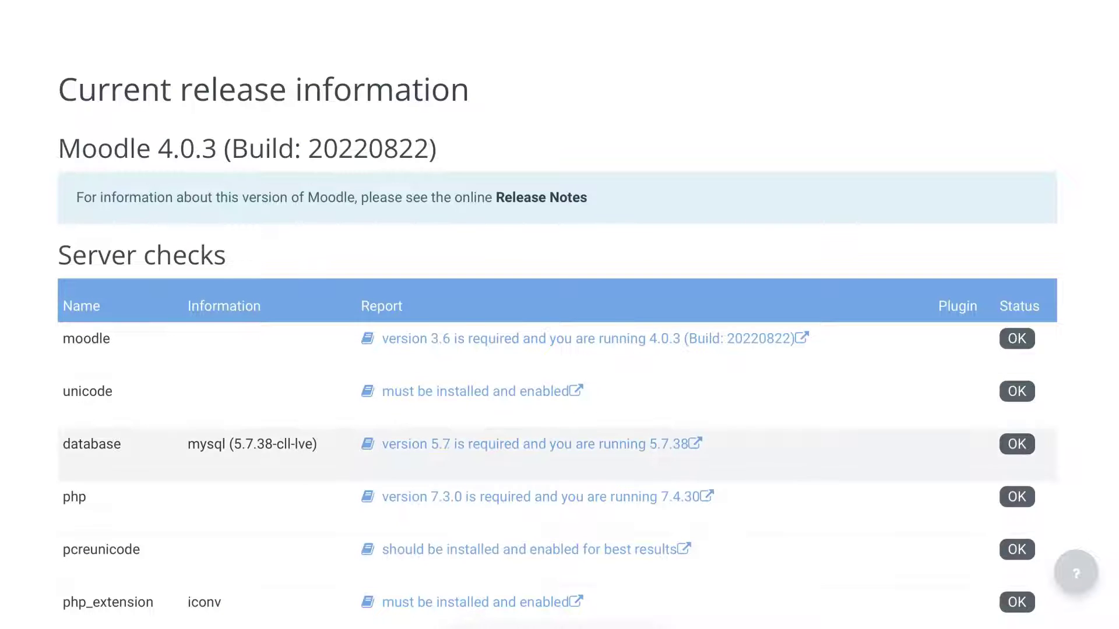
scroll(814, 403, "down", 15)
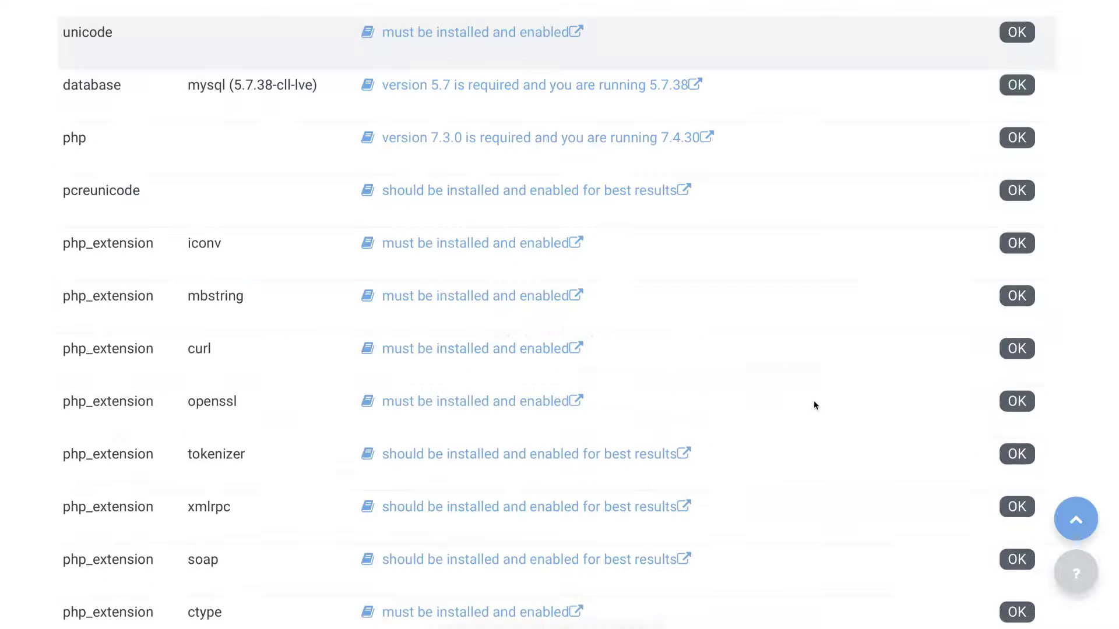
scroll(814, 402, "down", 11)
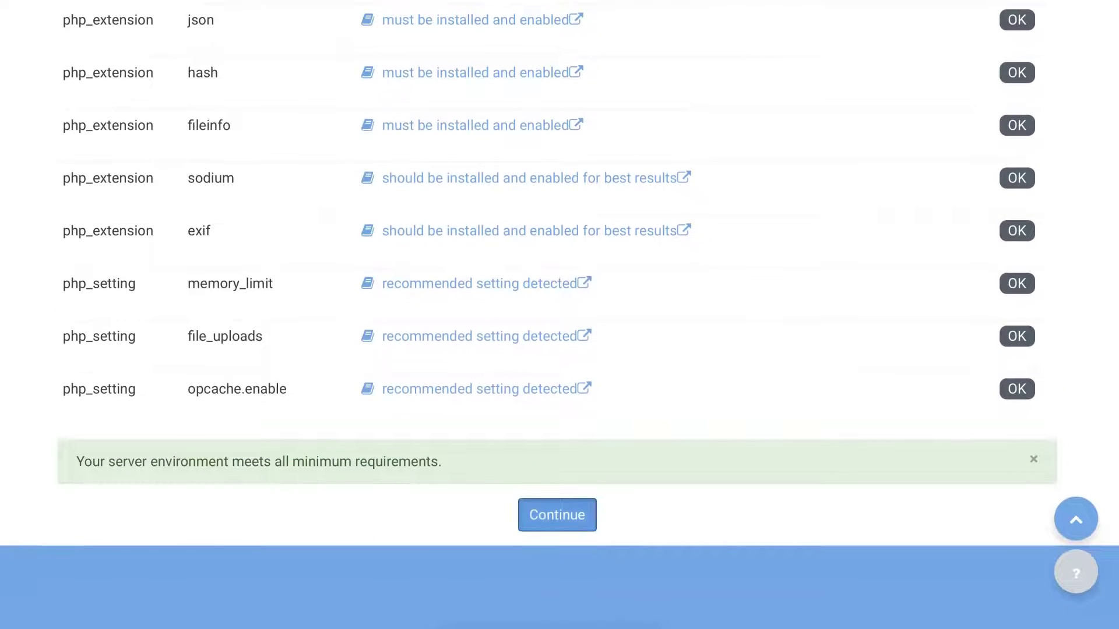
left_click(562, 512)
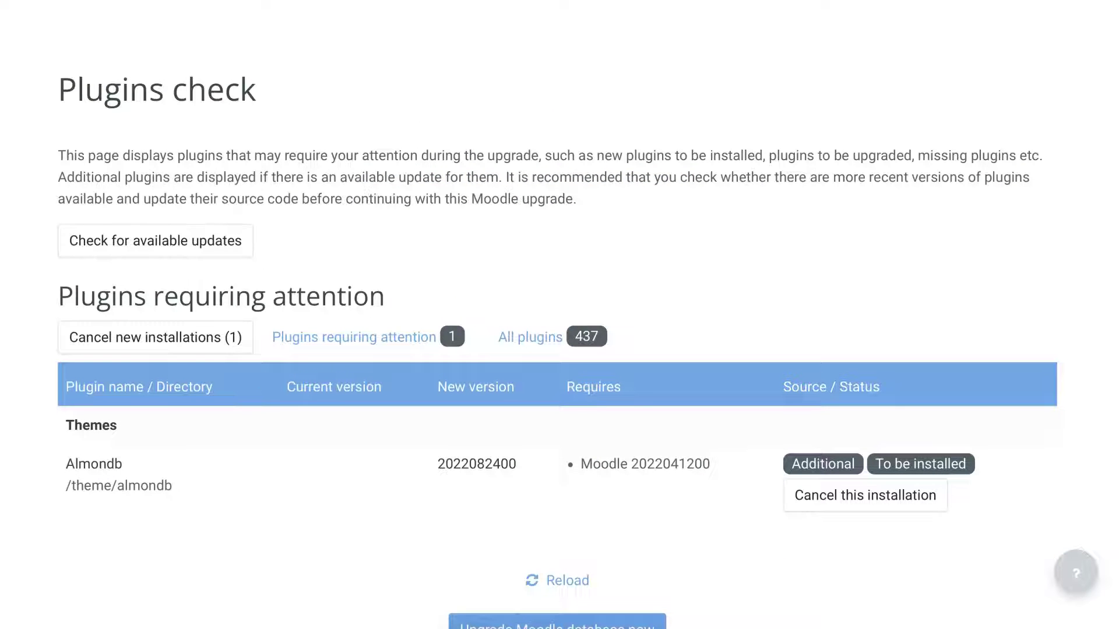
Step: Upgrade the Moodle database to install theme_almondb and continue to its new settings
scroll(519, 619, "down", 2)
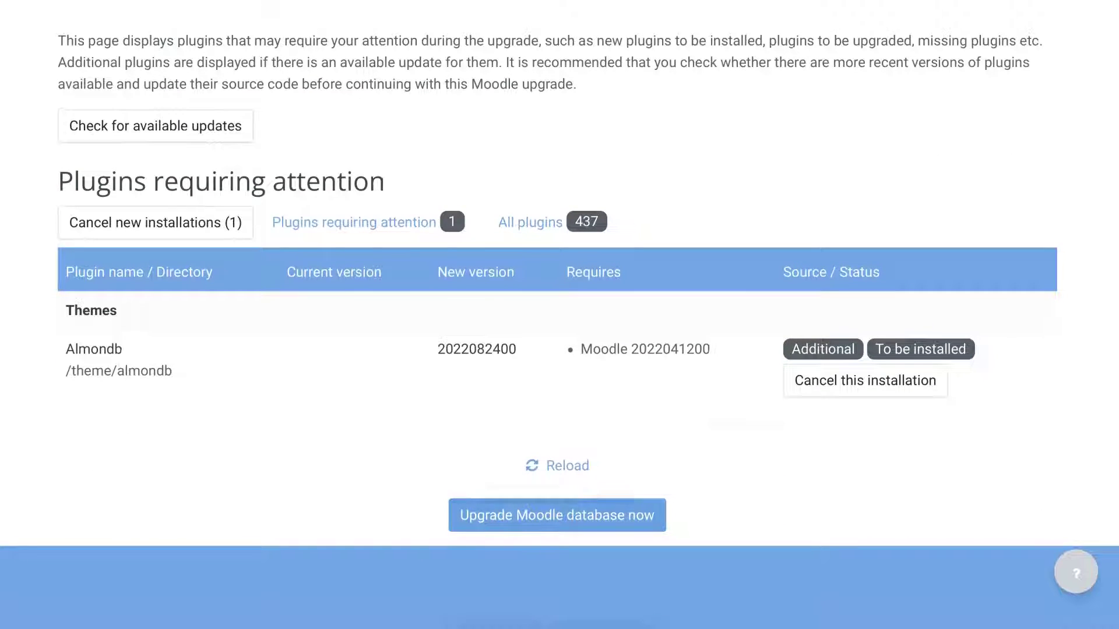
left_click(568, 517)
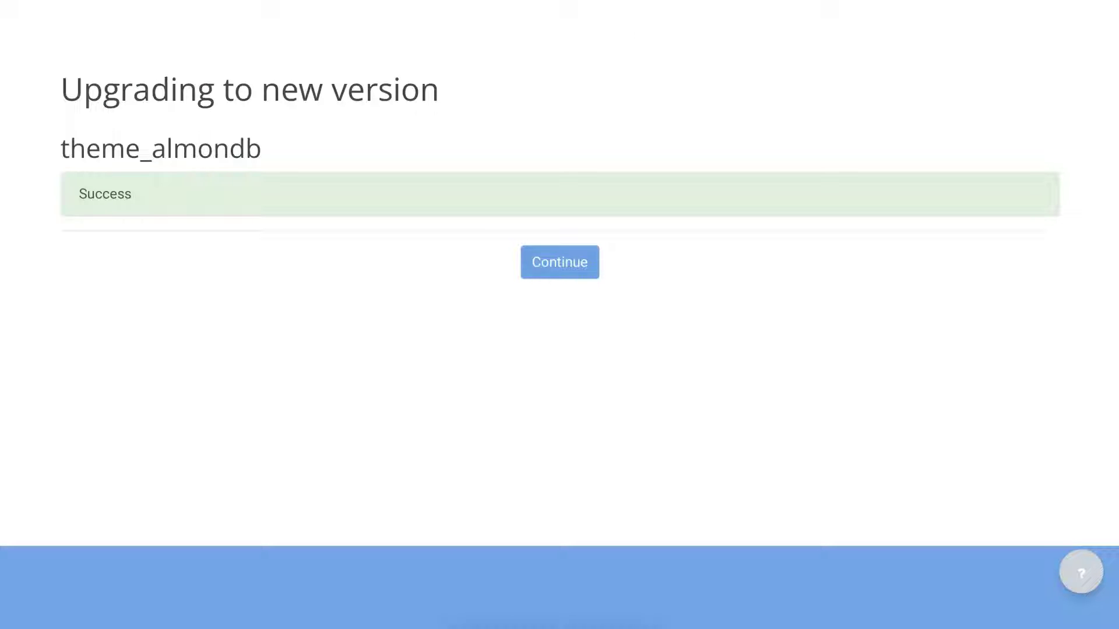
left_click(579, 267)
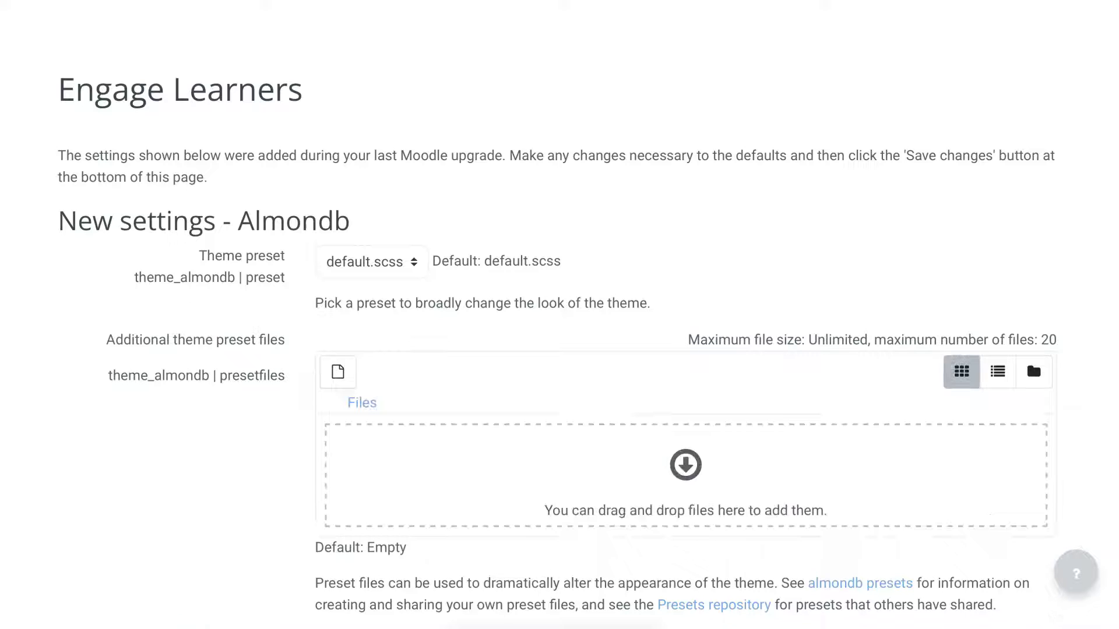
Step: Keep the default.scss theme preset and set the brand colour to blue #0488C8
left_click(372, 261)
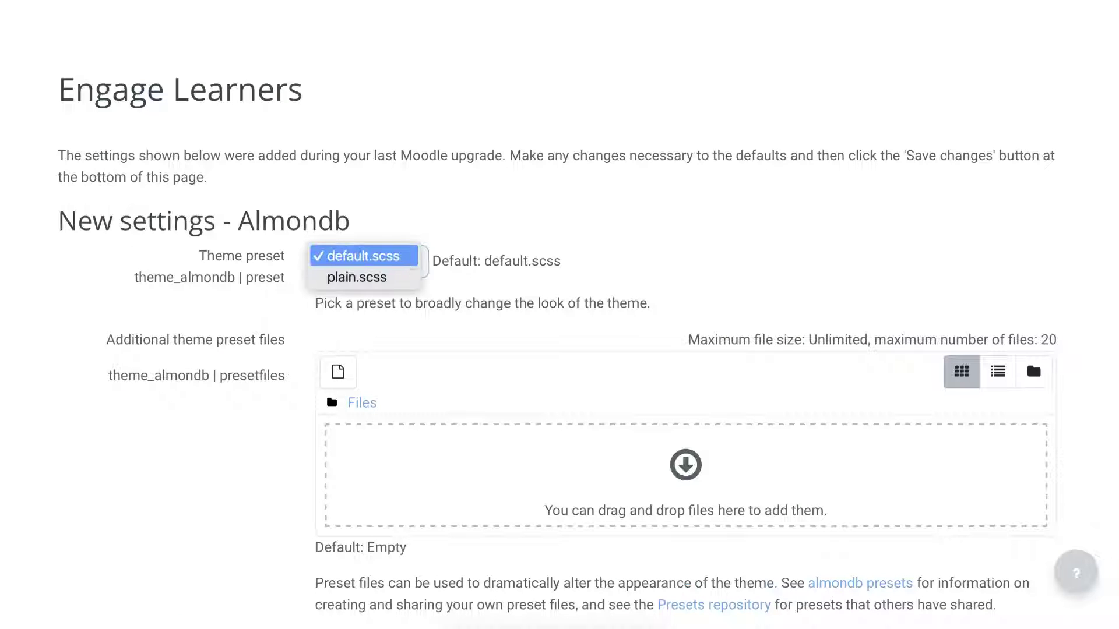
left_click(361, 276)
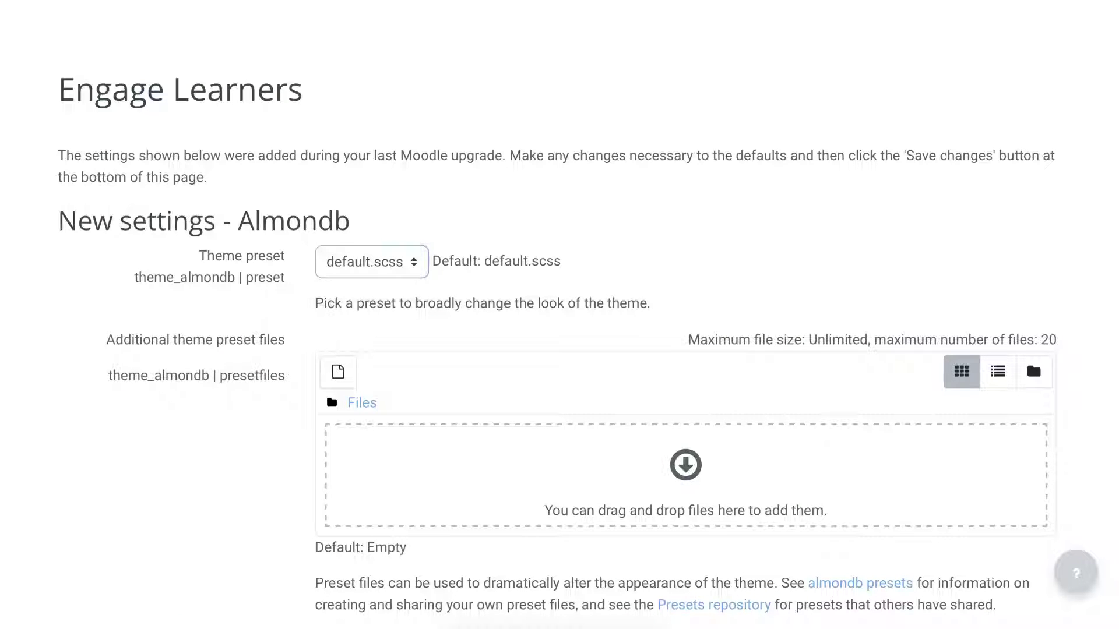
left_click(230, 436)
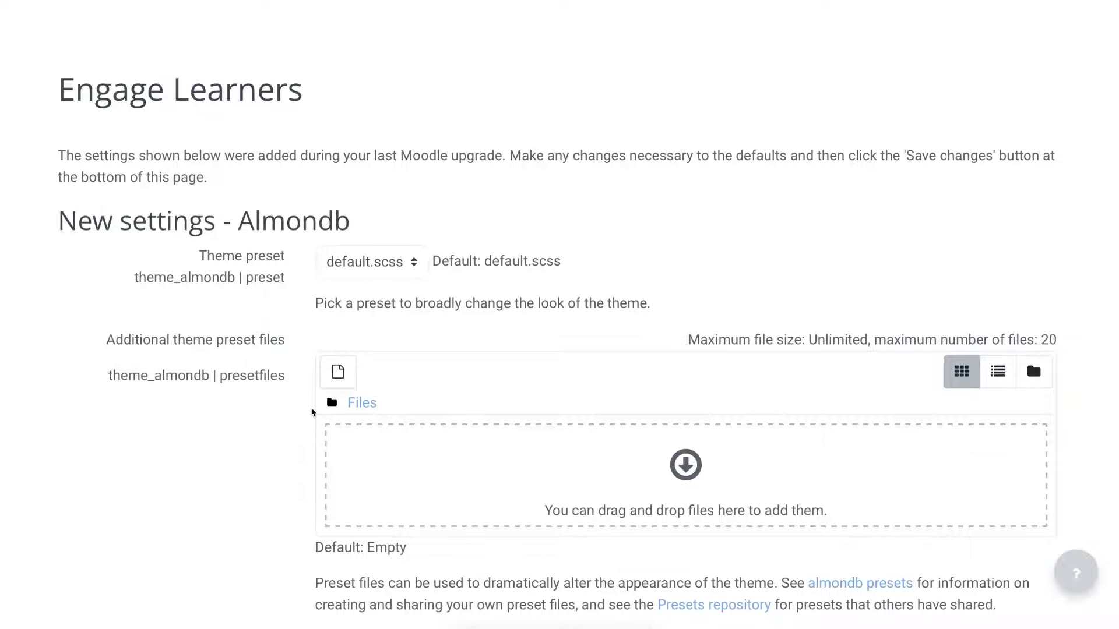
scroll(312, 412, "down", 7)
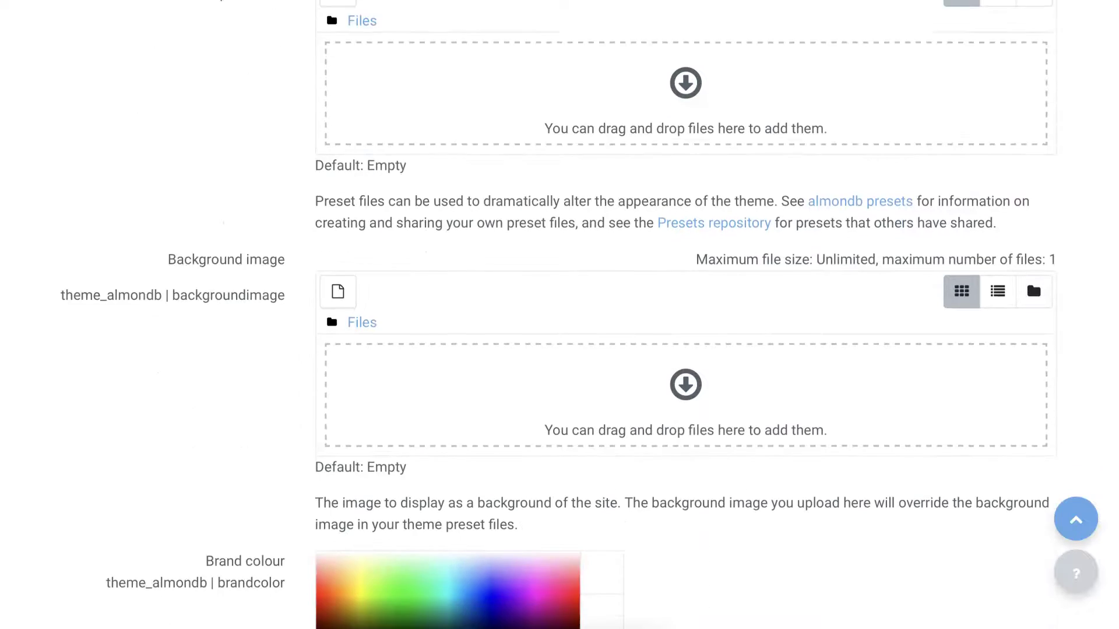
scroll(324, 420, "down", 4)
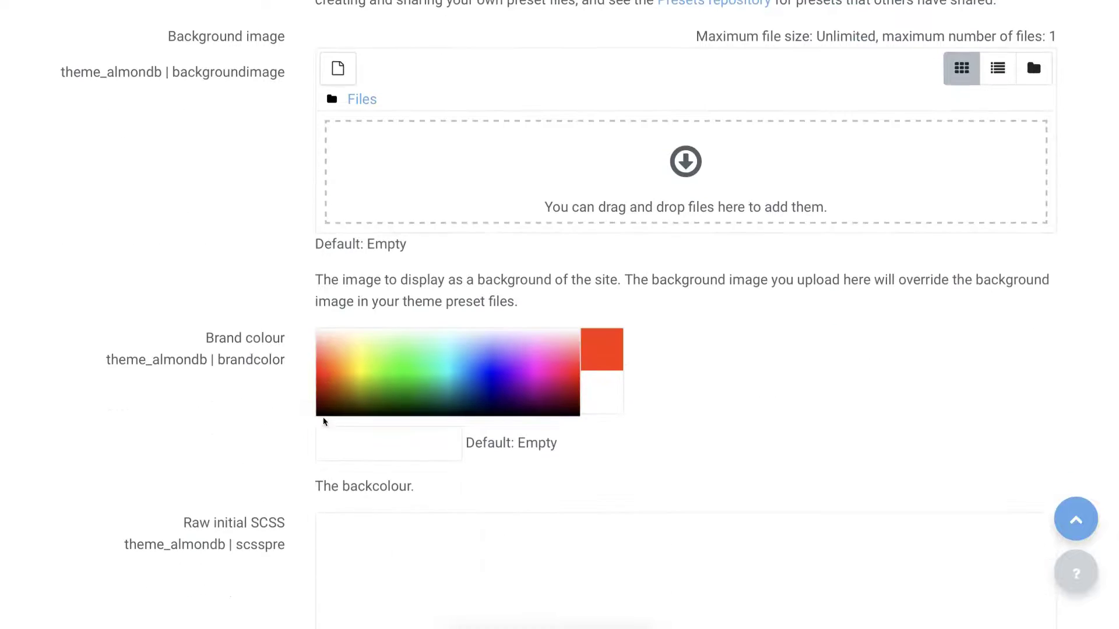
scroll(324, 421, "down", 1)
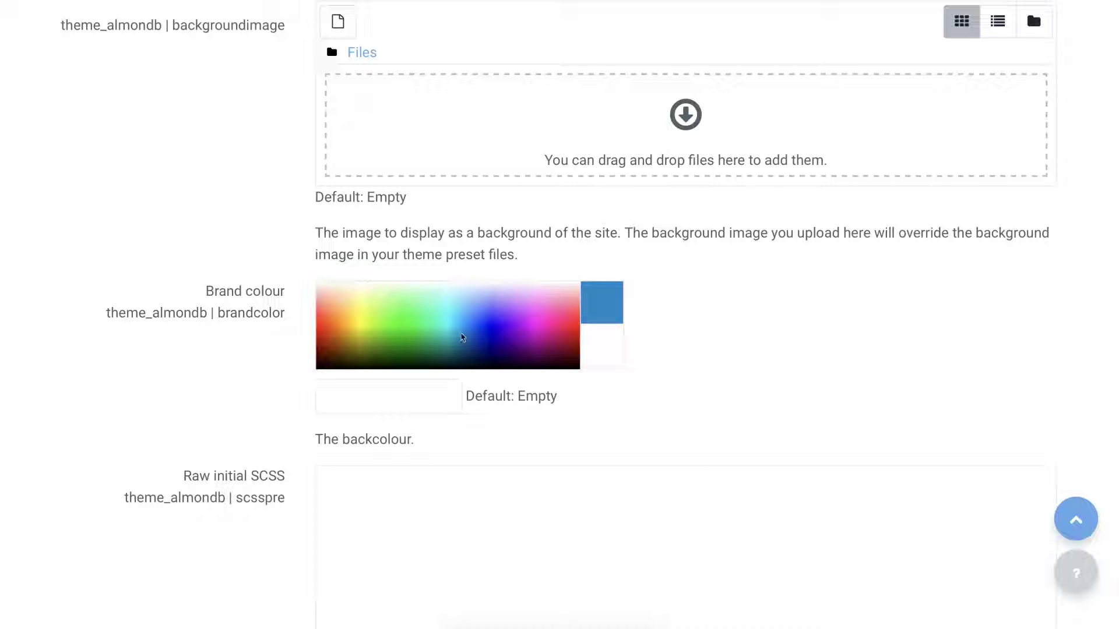
left_click(462, 337)
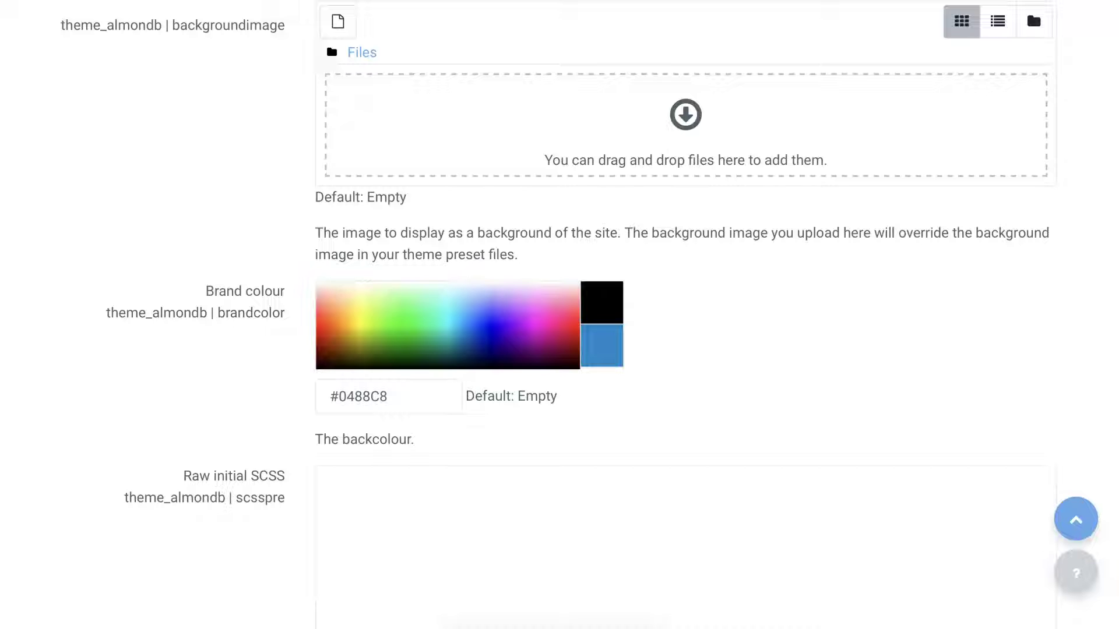
Step: Enter #ffffff as the Almondb back colour
scroll(257, 452, "down", 6)
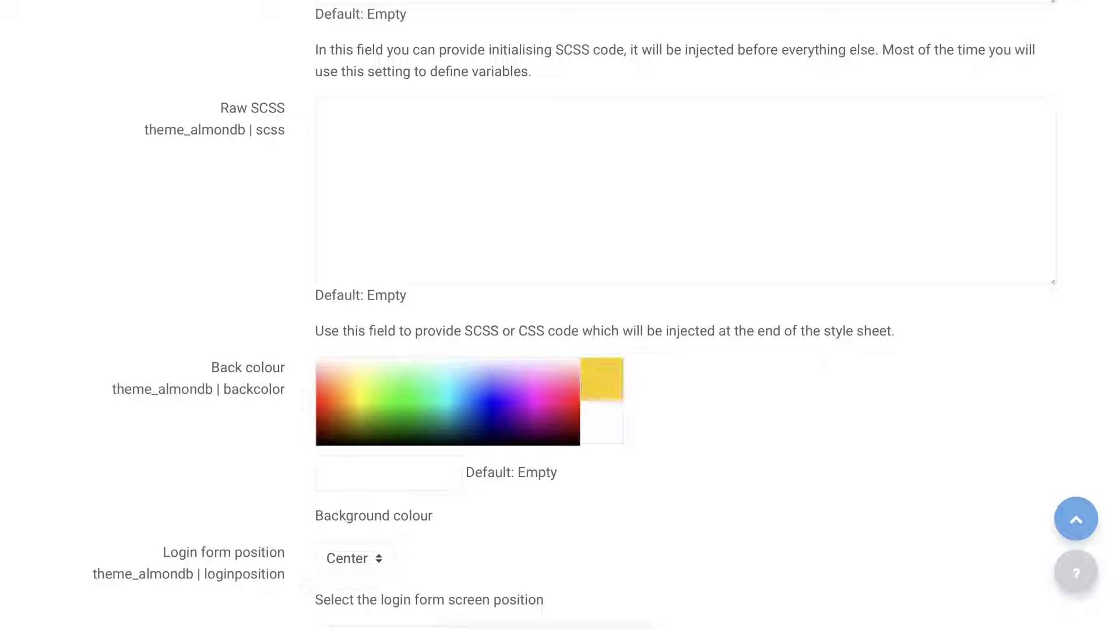
scroll(415, 399, "down", 1)
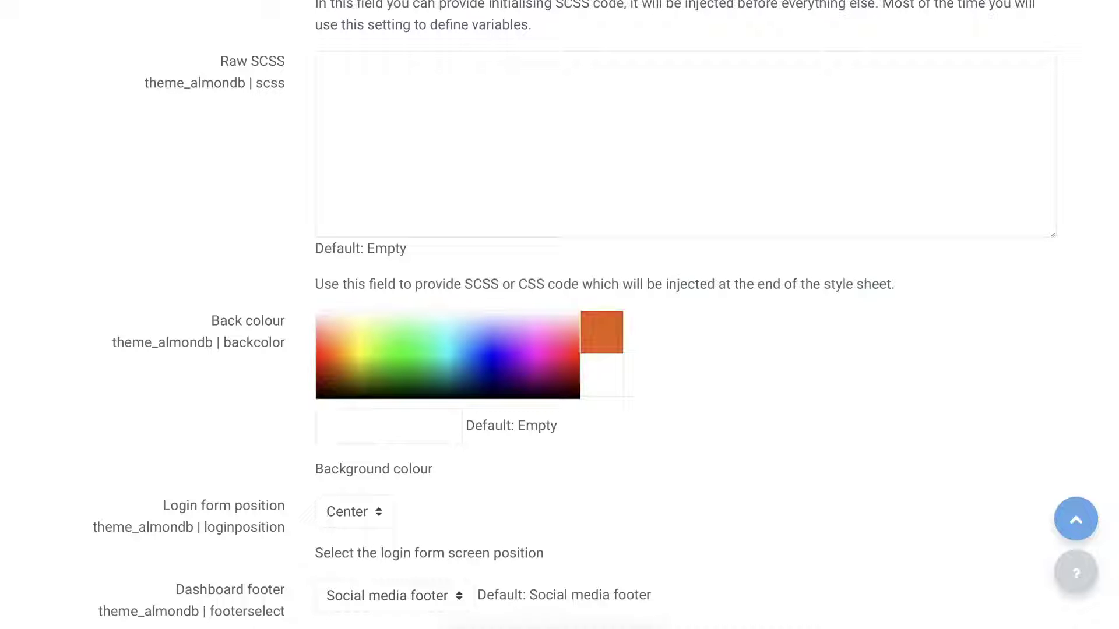
left_click(342, 428)
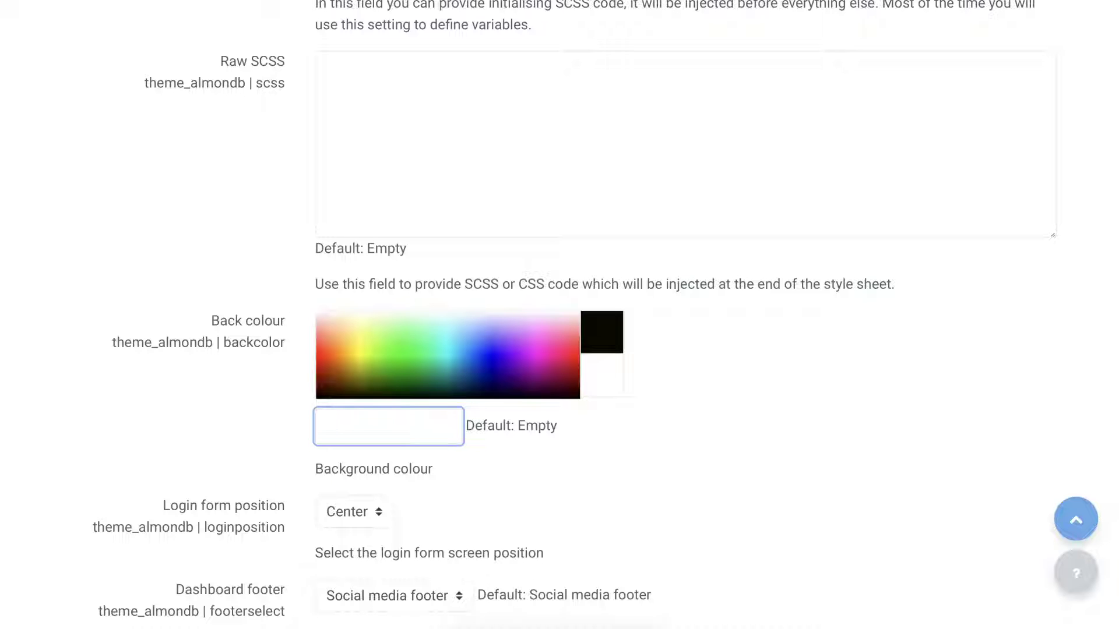
type("#ffffff")
left_click(219, 426)
scroll(219, 426, "down", 4)
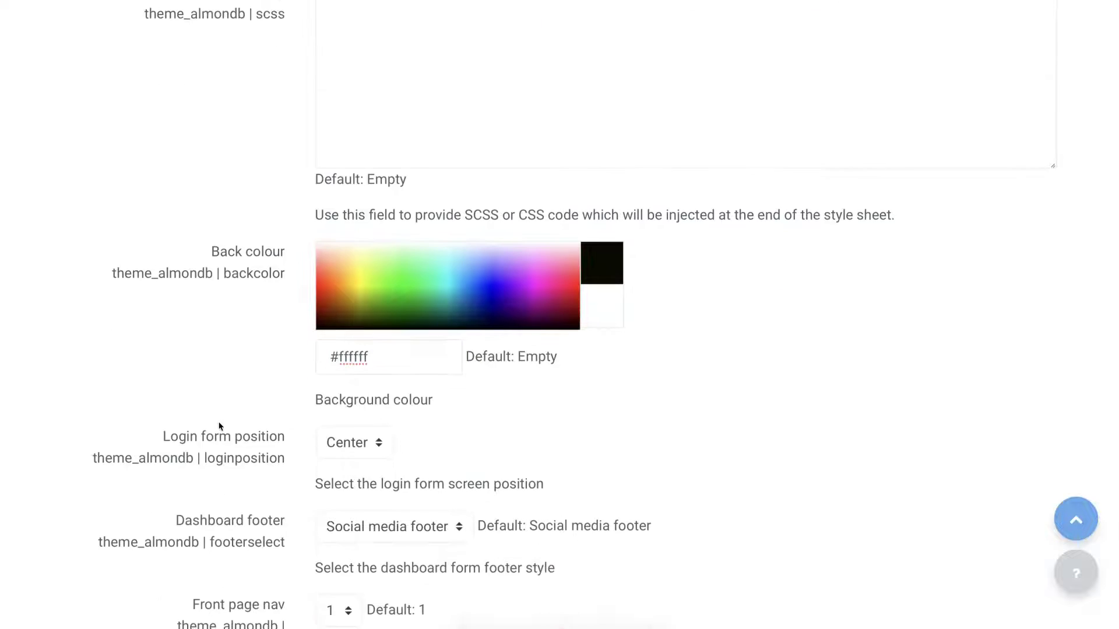
scroll(220, 426, "down", 3)
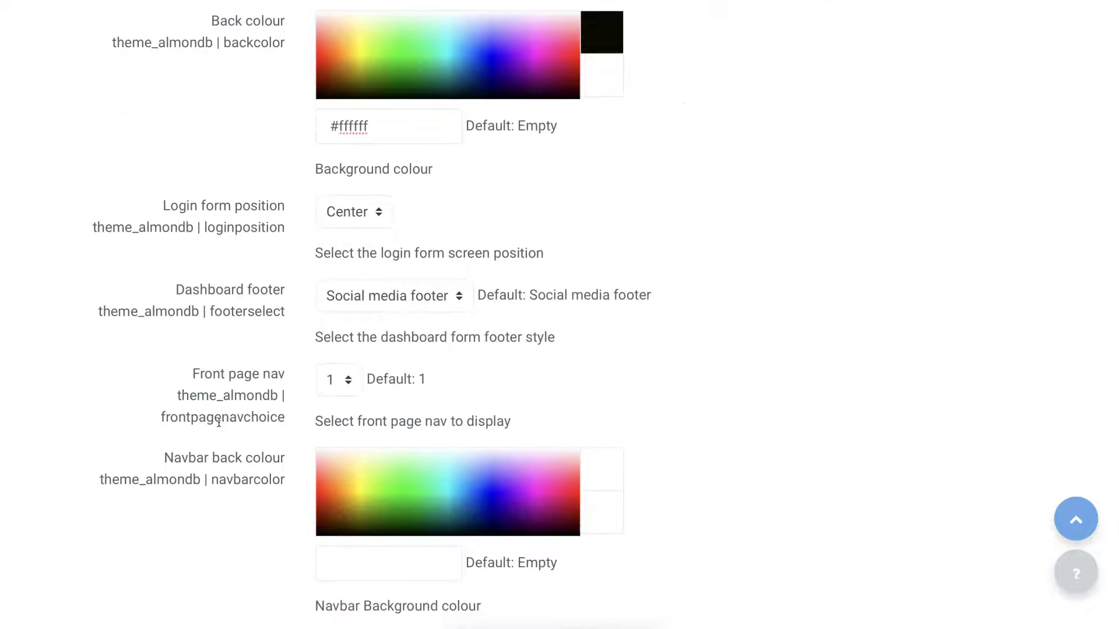
scroll(220, 426, "down", 1)
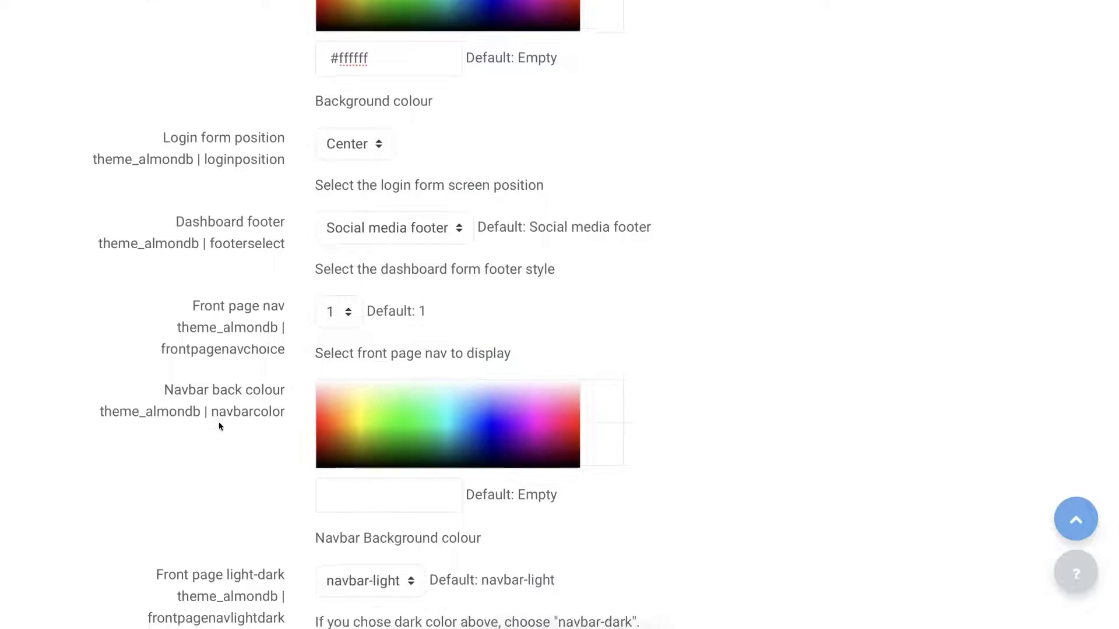
scroll(220, 426, "down", 3)
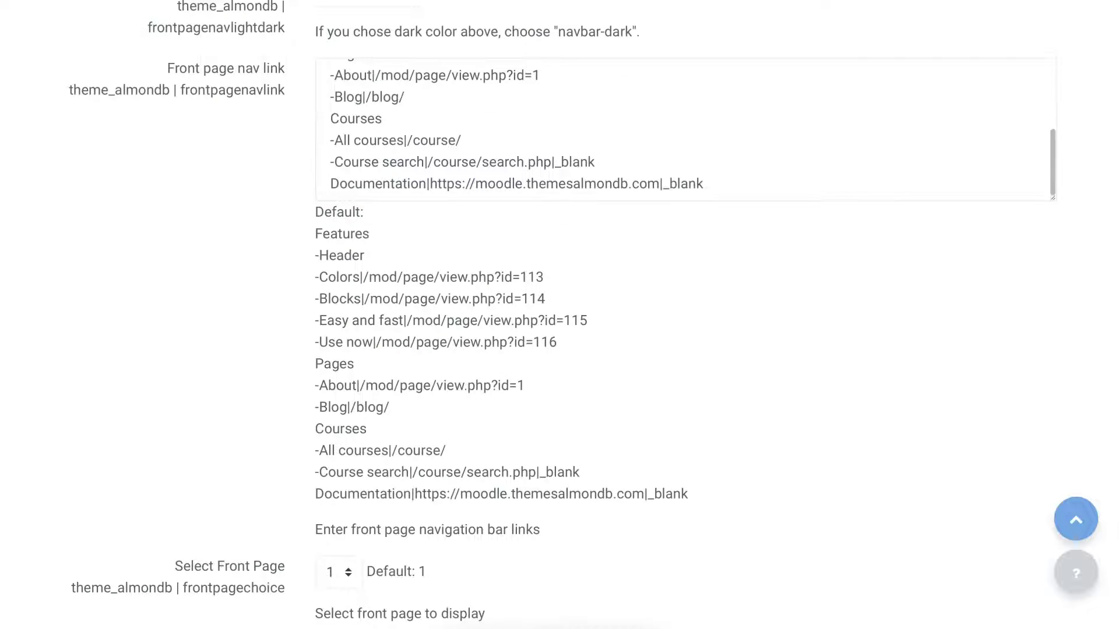
scroll(563, 314, "down", 4)
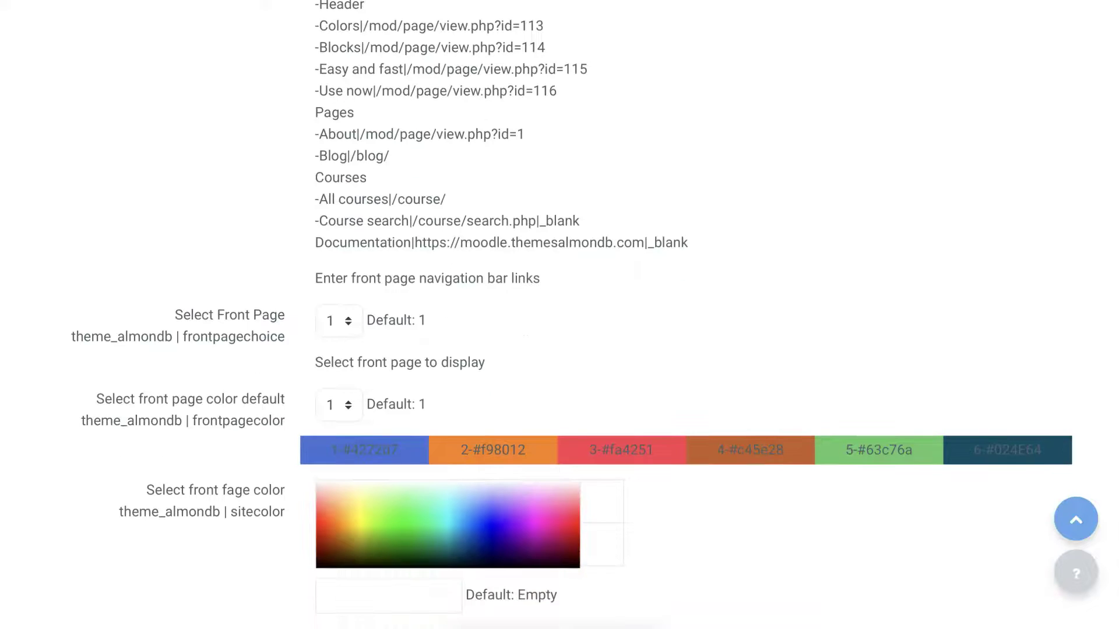
scroll(563, 314, "down", 2)
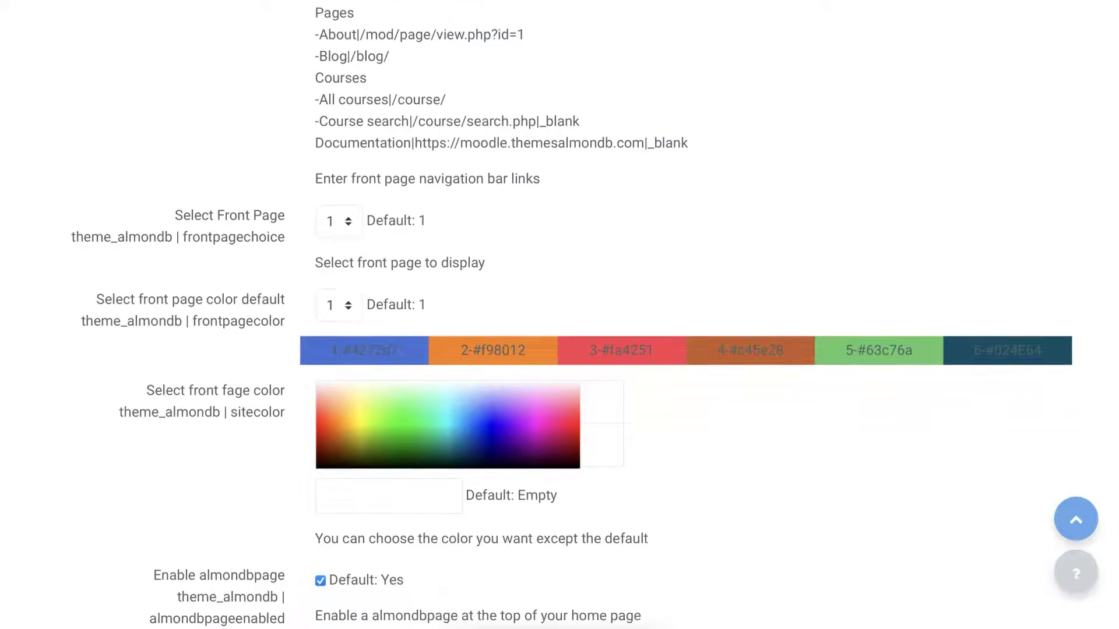
scroll(563, 315, "down", 3)
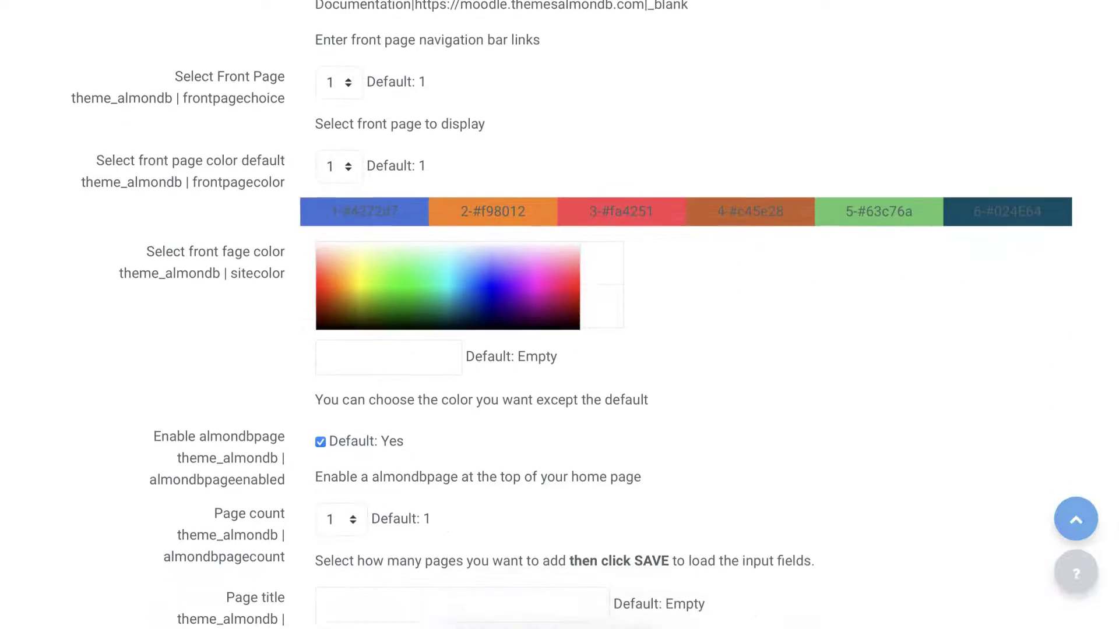
scroll(563, 315, "down", 4)
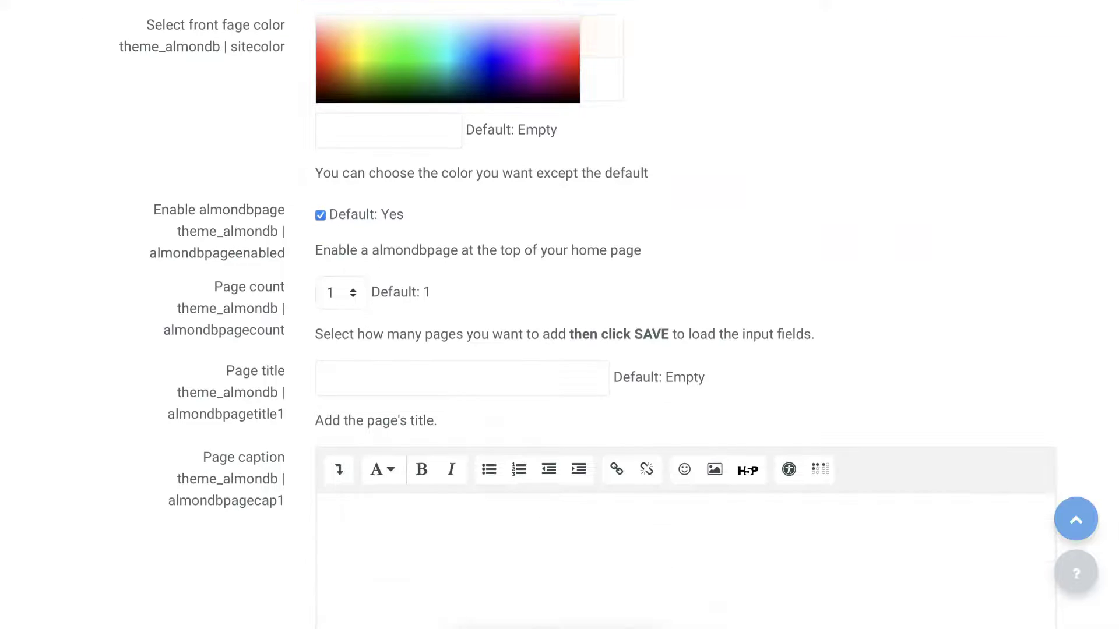
scroll(563, 315, "down", 2)
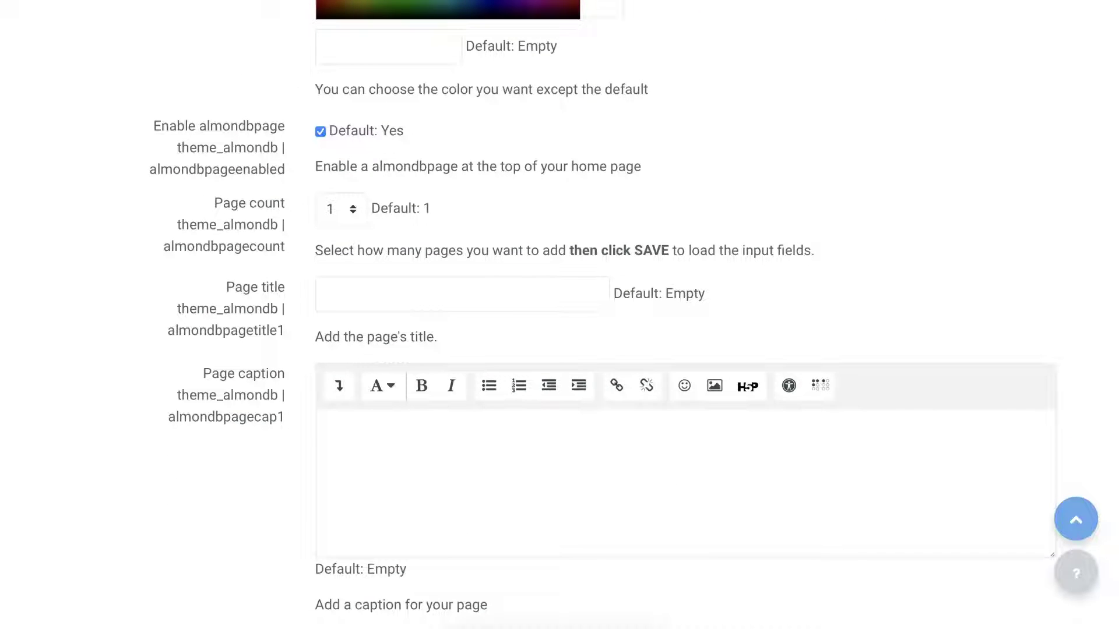
scroll(72, 282, "down", 2)
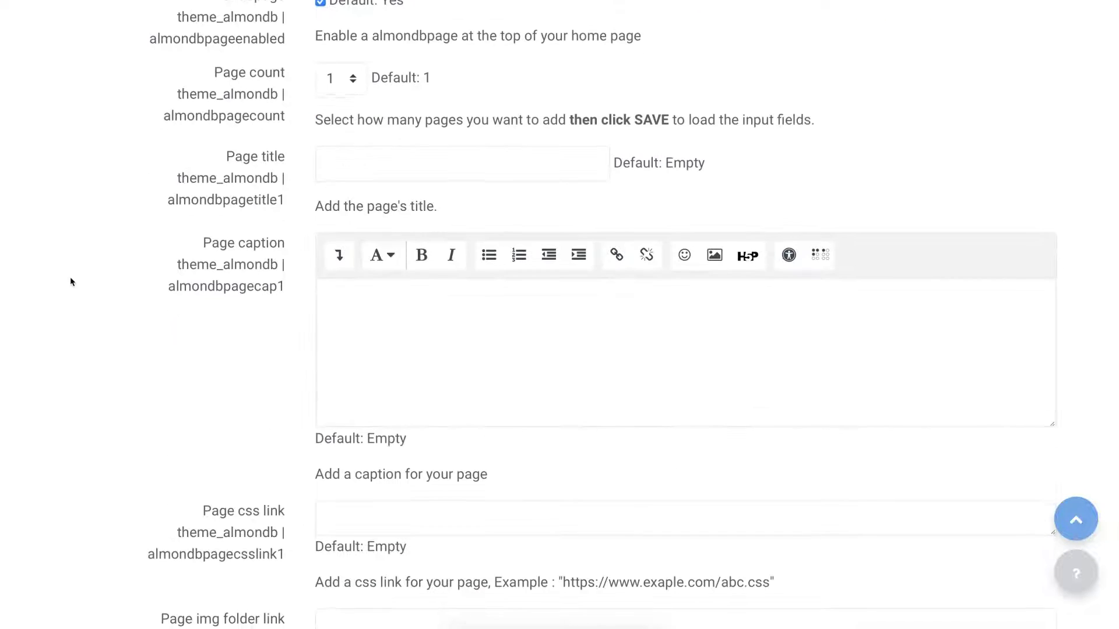
scroll(71, 282, "down", 5)
scroll(72, 282, "down", 6)
scroll(71, 282, "down", 10)
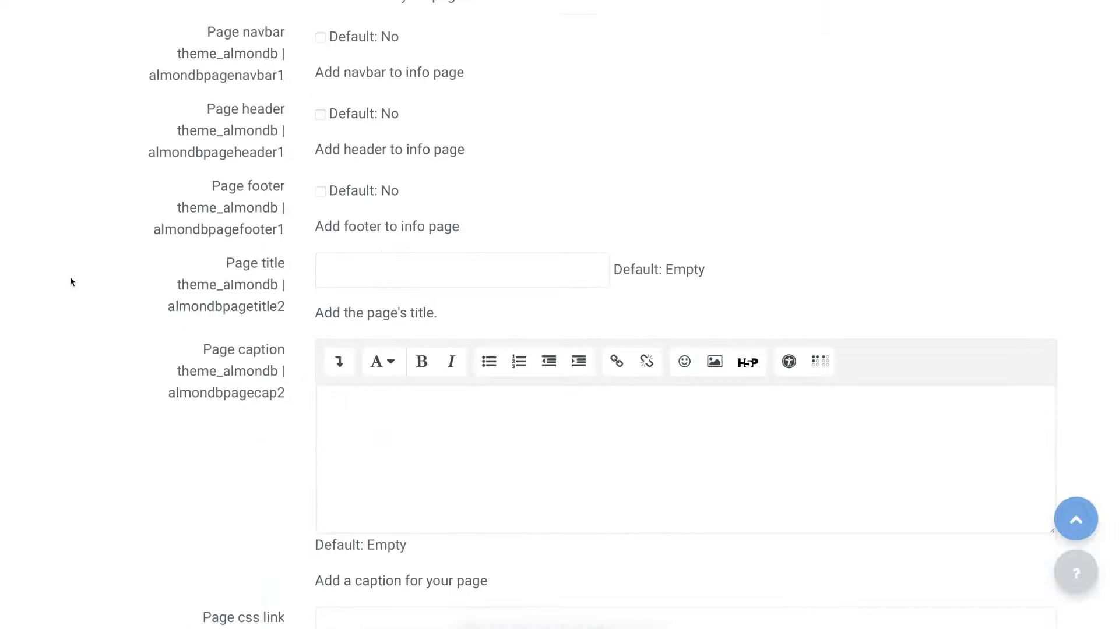
scroll(72, 282, "down", 7)
scroll(71, 282, "down", 10)
scroll(70, 282, "down", 4)
scroll(72, 282, "down", 7)
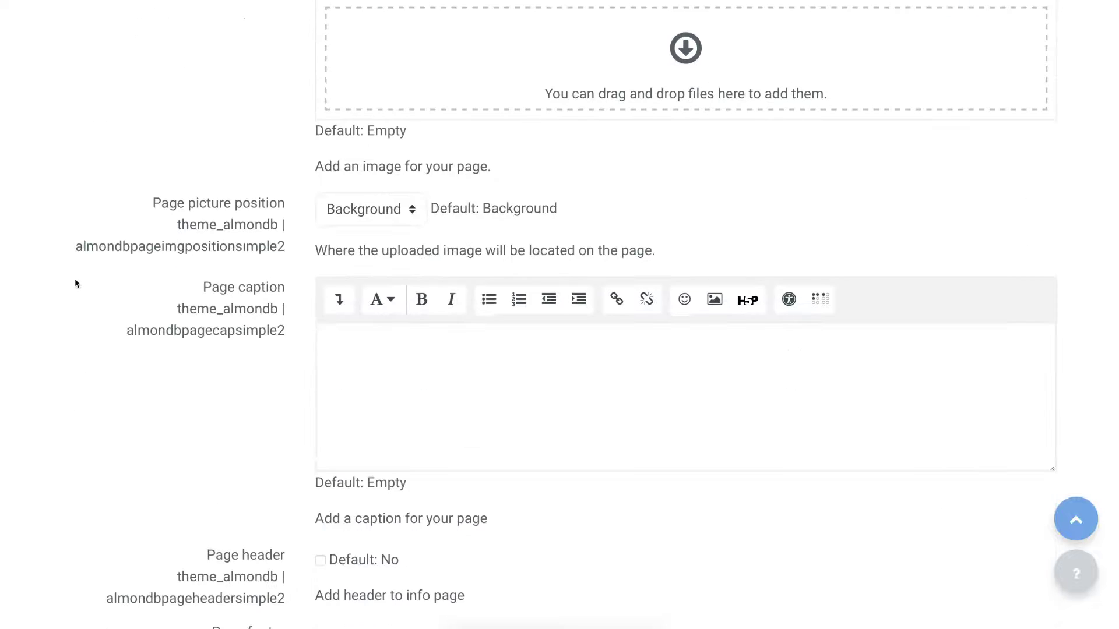
scroll(75, 284, "down", 7)
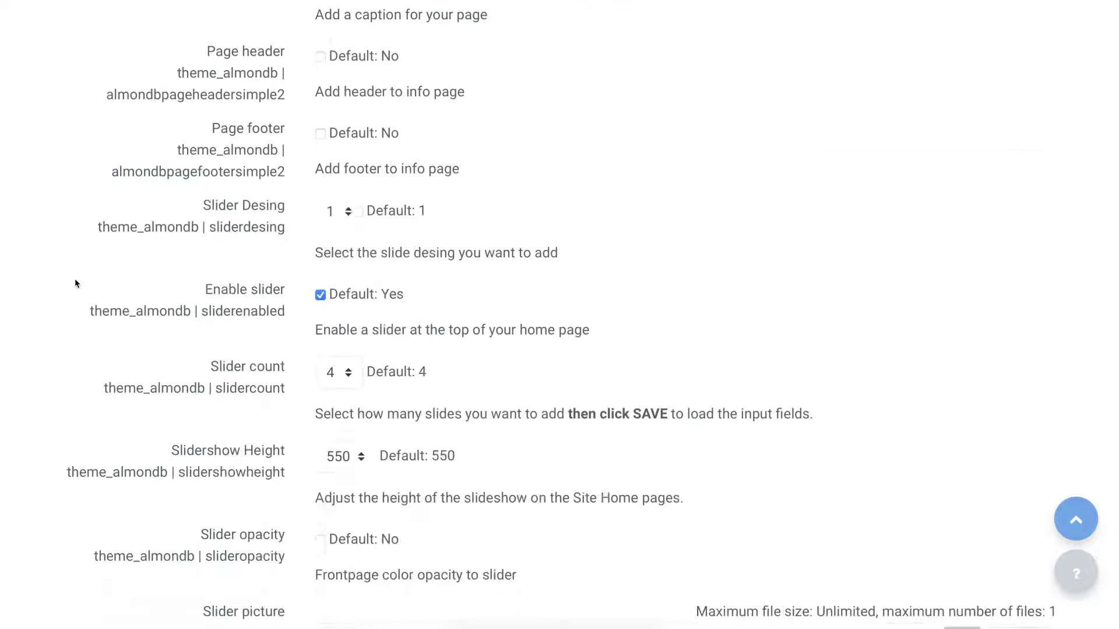
scroll(75, 284, "down", 10)
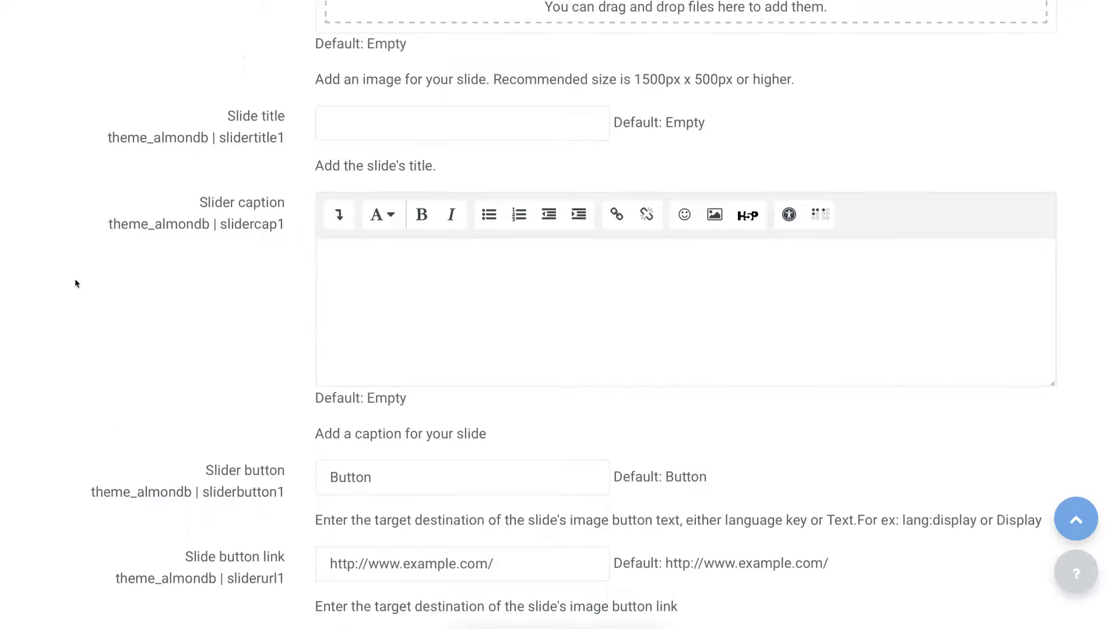
scroll(76, 284, "down", 6)
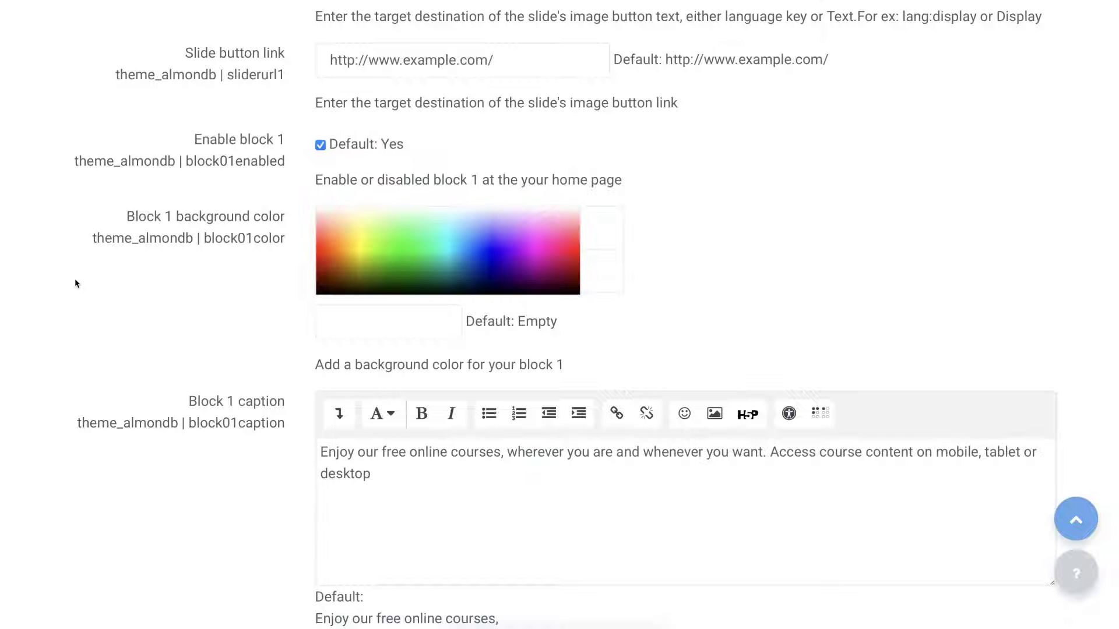
scroll(75, 284, "down", 2)
scroll(76, 284, "down", 3)
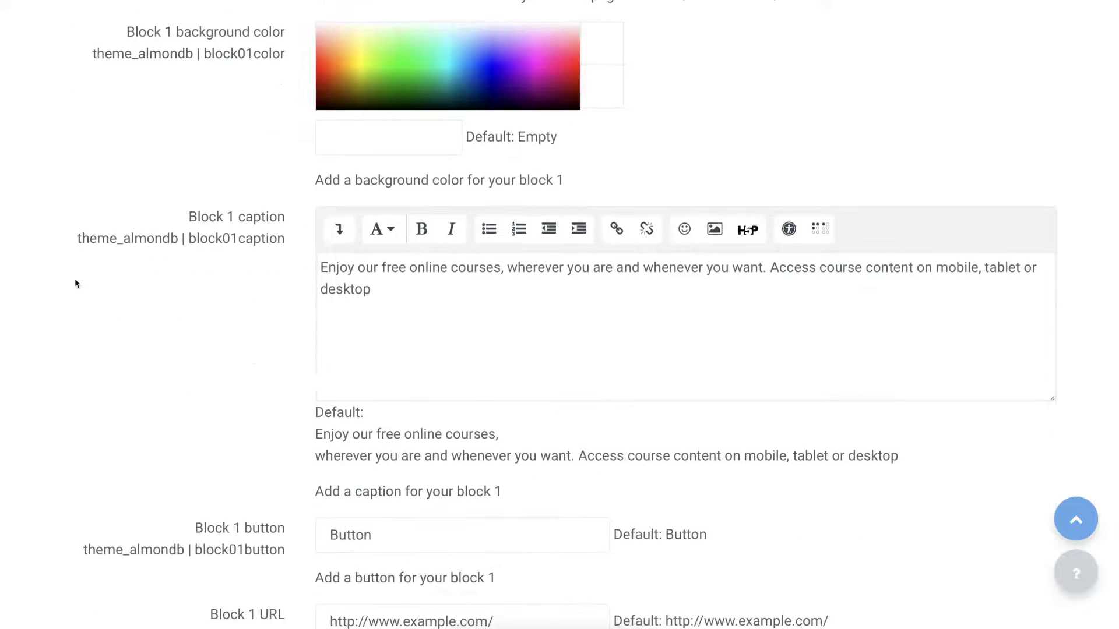
scroll(75, 283, "down", 4)
scroll(76, 284, "down", 10)
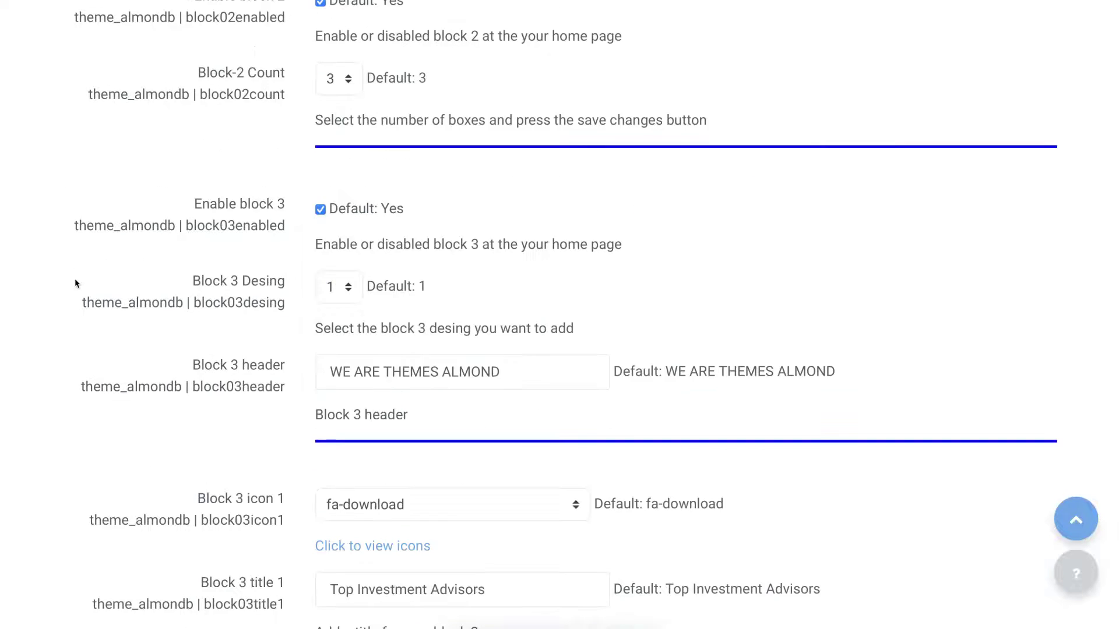
scroll(75, 284, "down", 5)
scroll(76, 284, "down", 8)
scroll(75, 283, "down", 7)
scroll(75, 284, "down", 4)
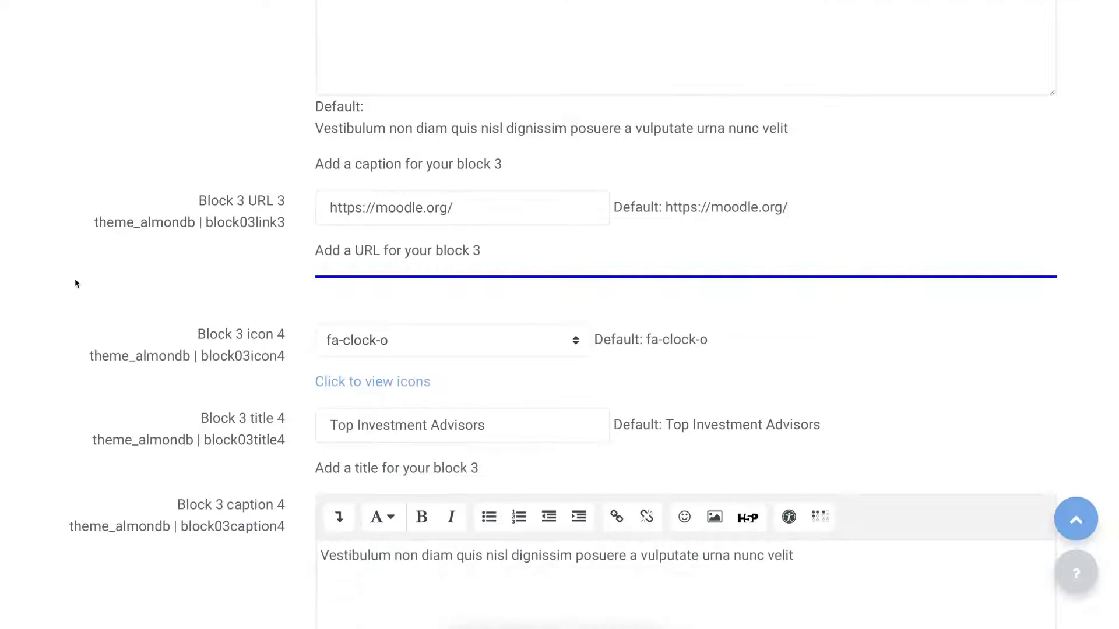
scroll(75, 284, "down", 5)
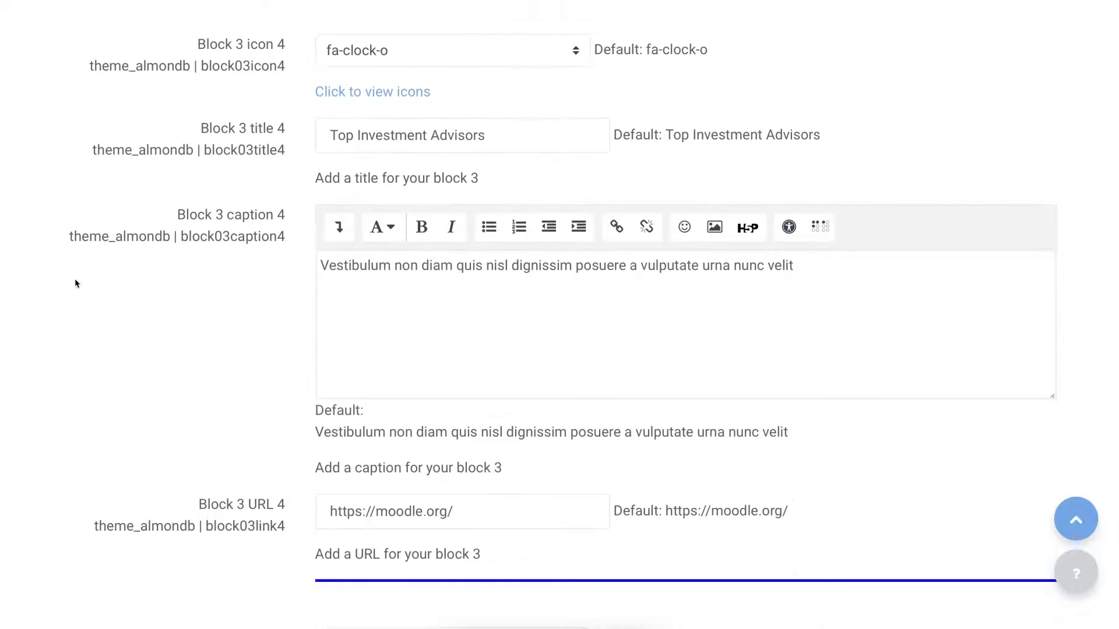
scroll(75, 284, "down", 9)
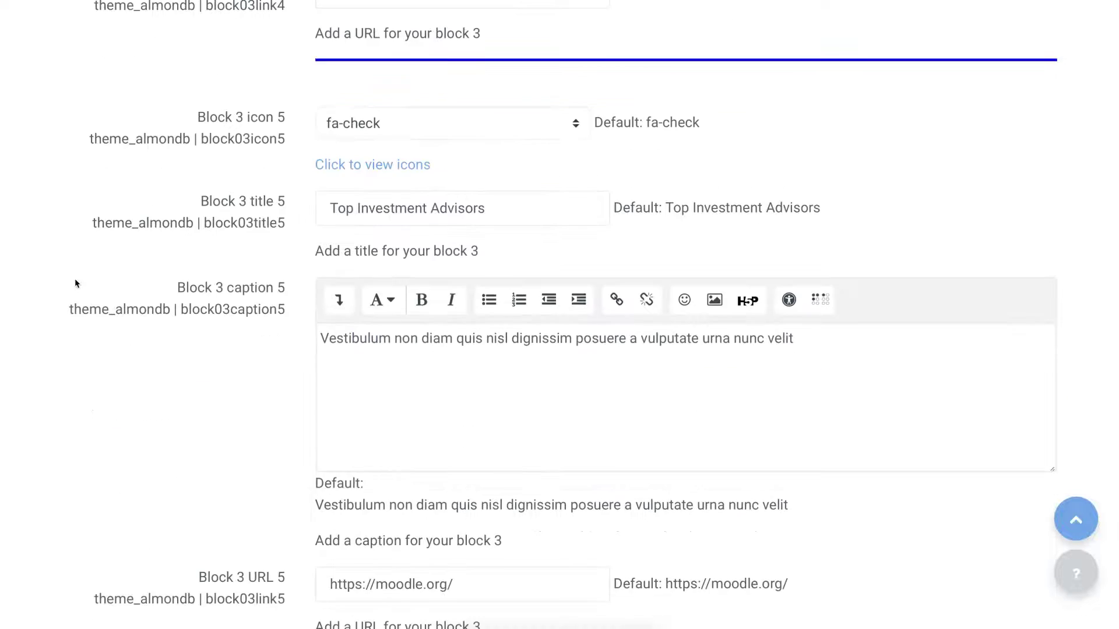
scroll(75, 284, "down", 5)
scroll(75, 283, "down", 3)
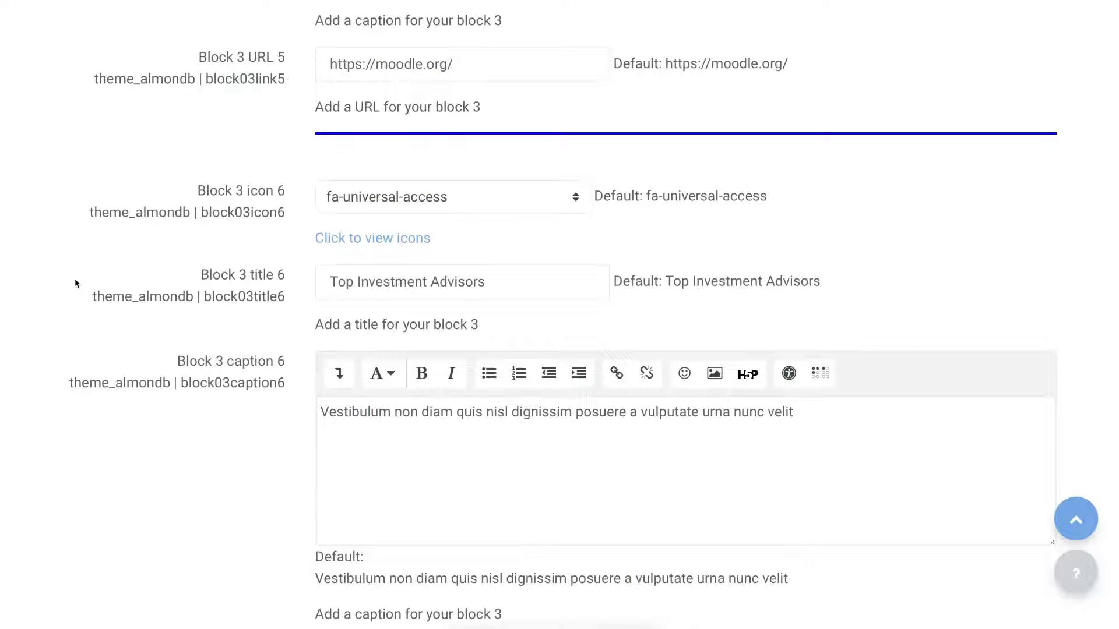
scroll(75, 284, "down", 11)
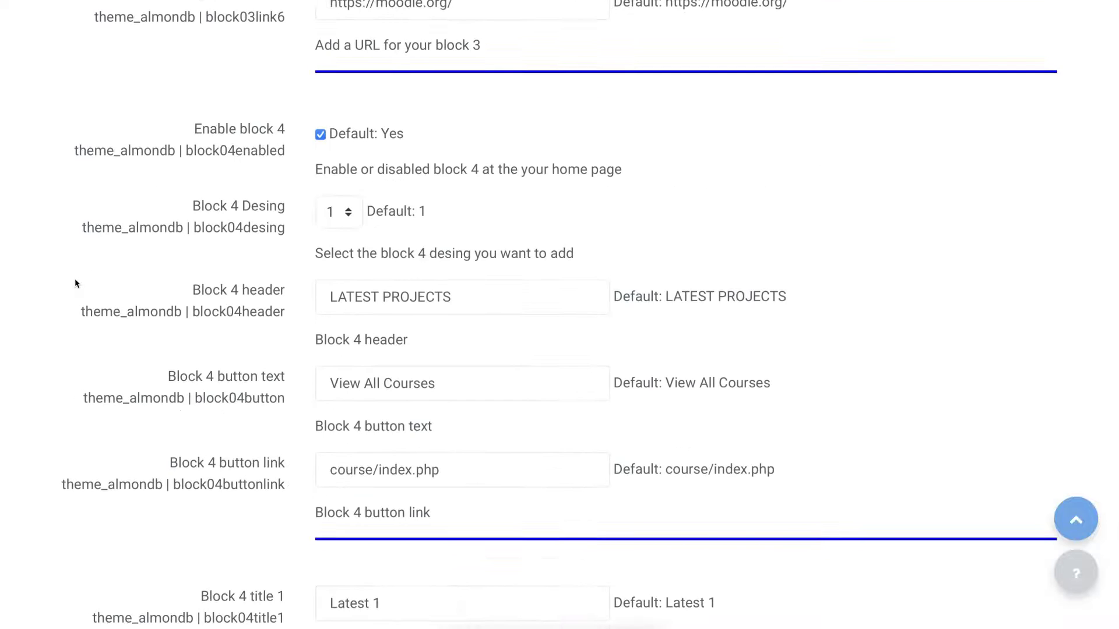
scroll(75, 284, "down", 9)
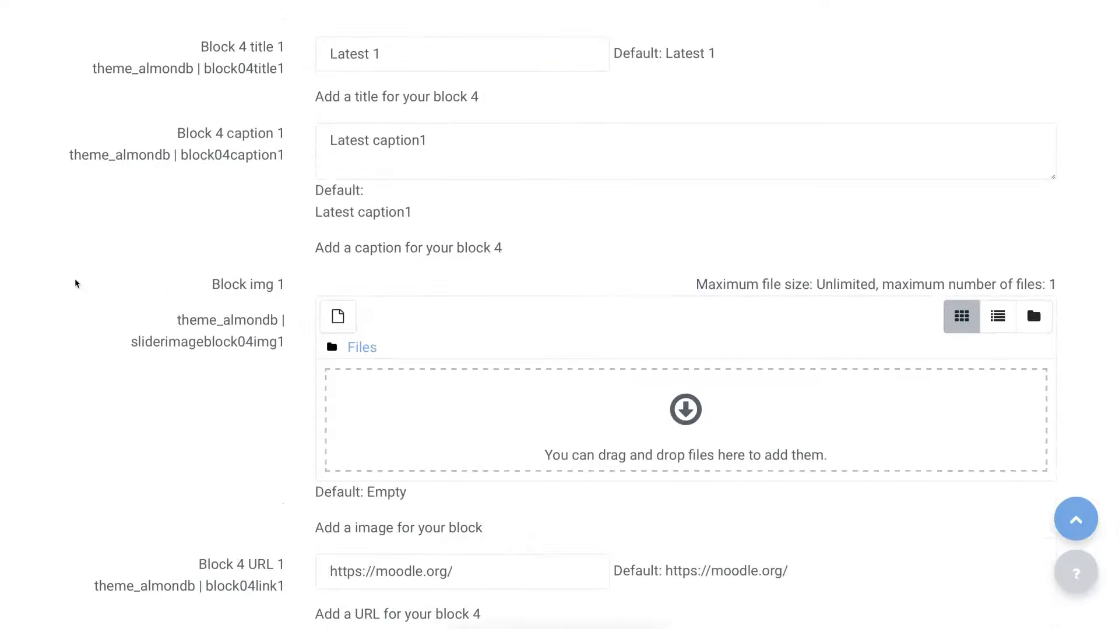
scroll(75, 284, "down", 9)
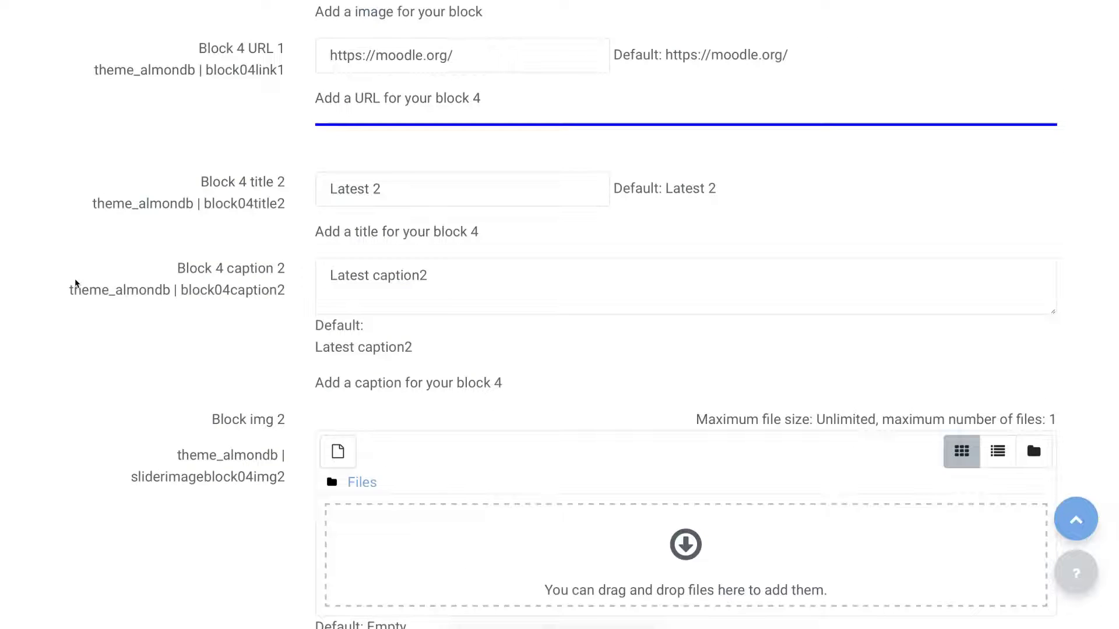
scroll(75, 284, "down", 3)
scroll(75, 284, "down", 5)
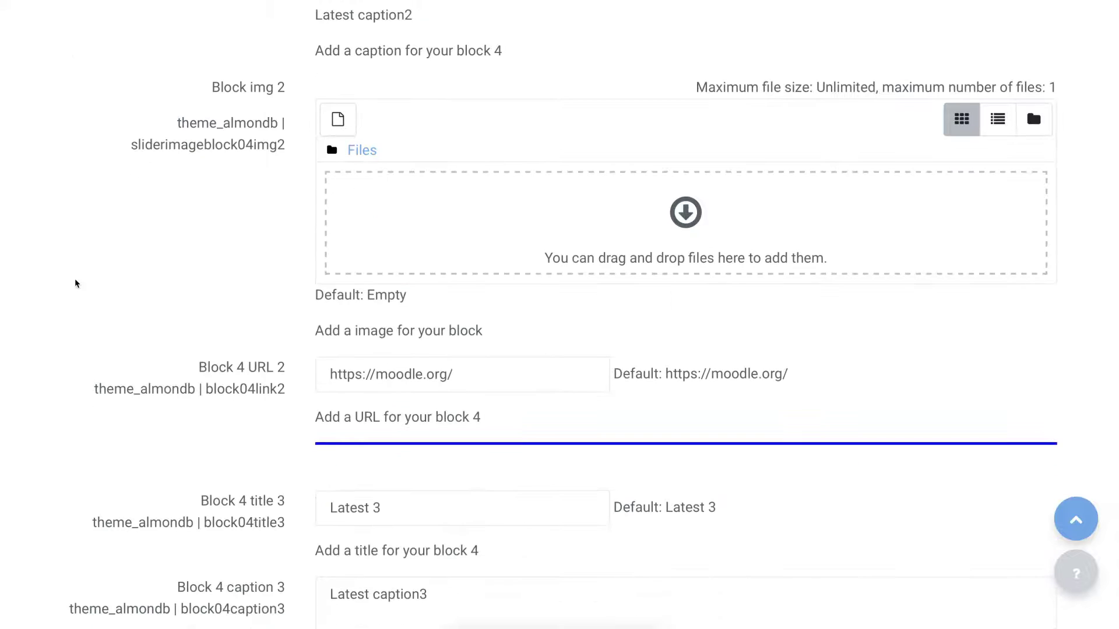
scroll(75, 284, "down", 3)
scroll(75, 283, "down", 11)
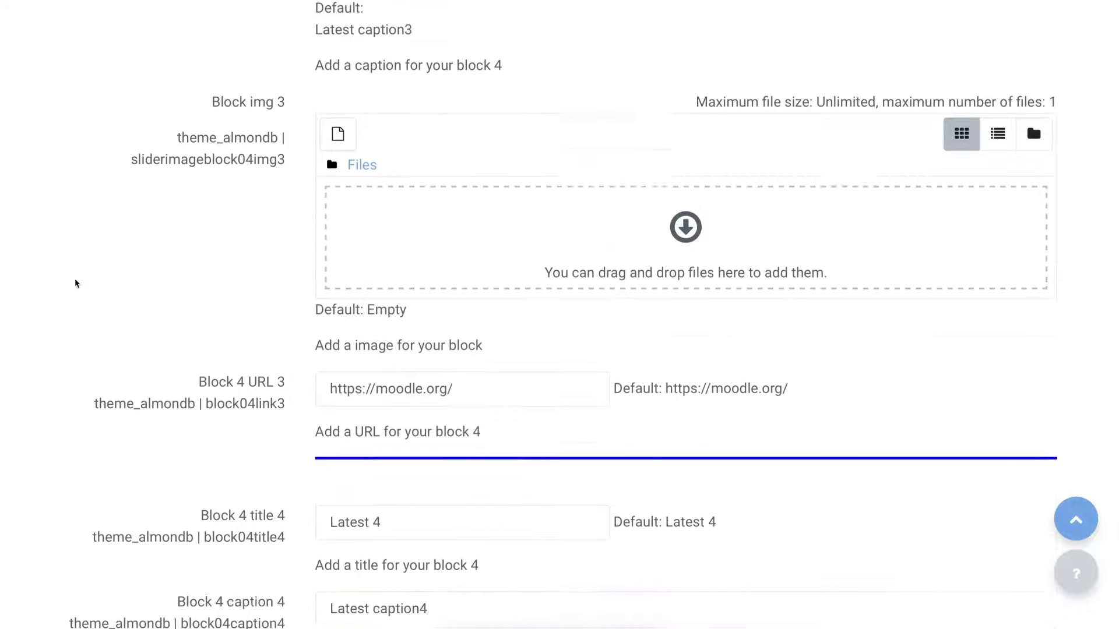
scroll(75, 280, "down", 4)
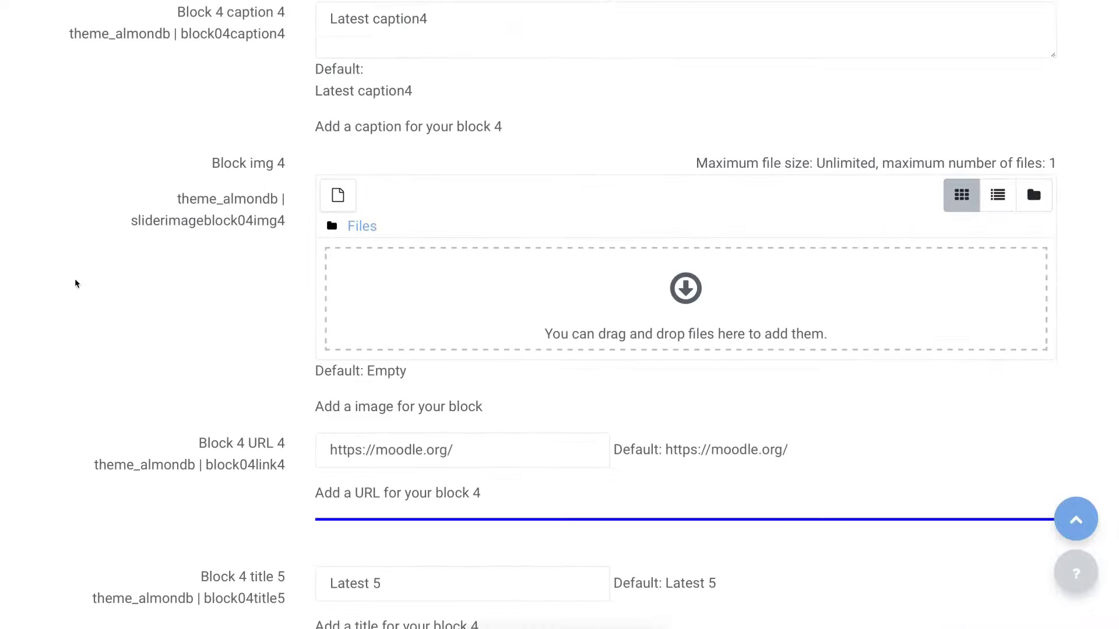
scroll(75, 283, "down", 7)
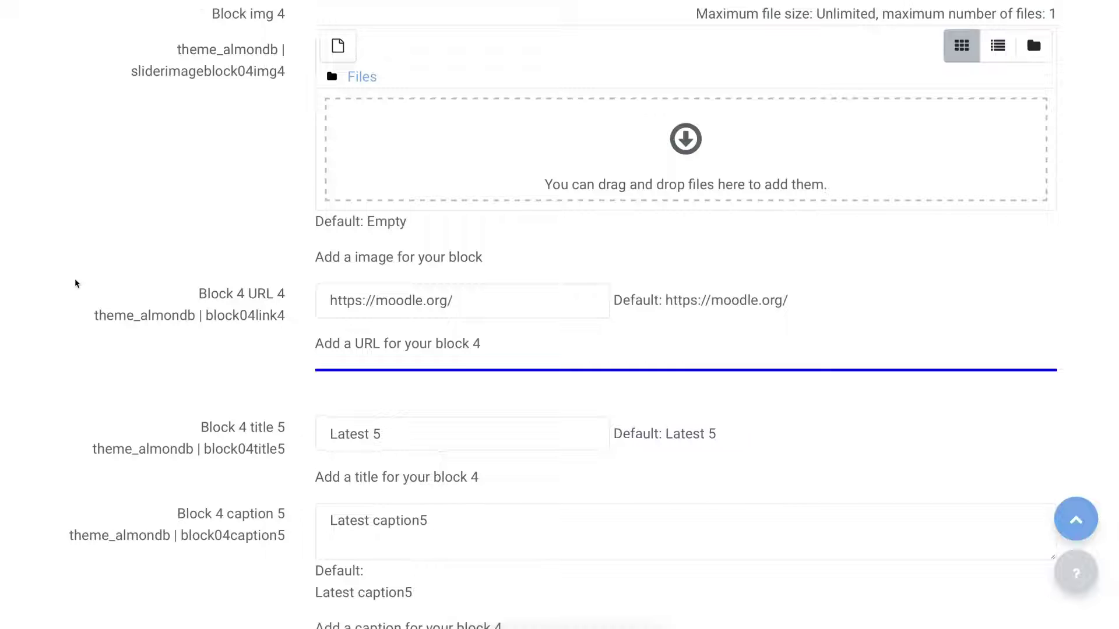
scroll(76, 284, "down", 3)
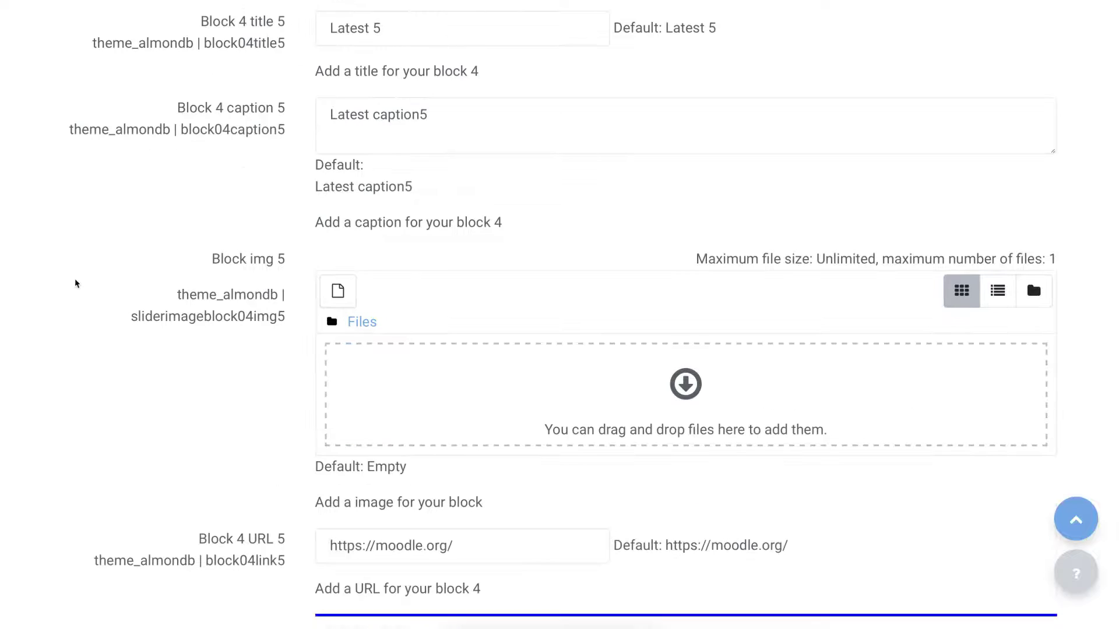
scroll(75, 283, "down", 5)
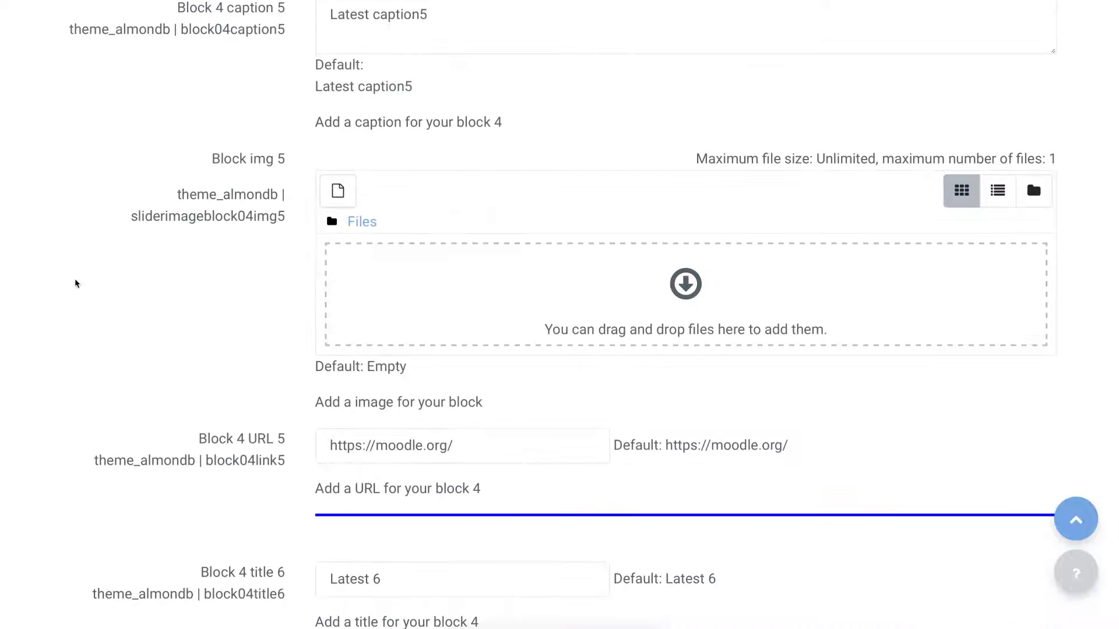
scroll(75, 284, "down", 6)
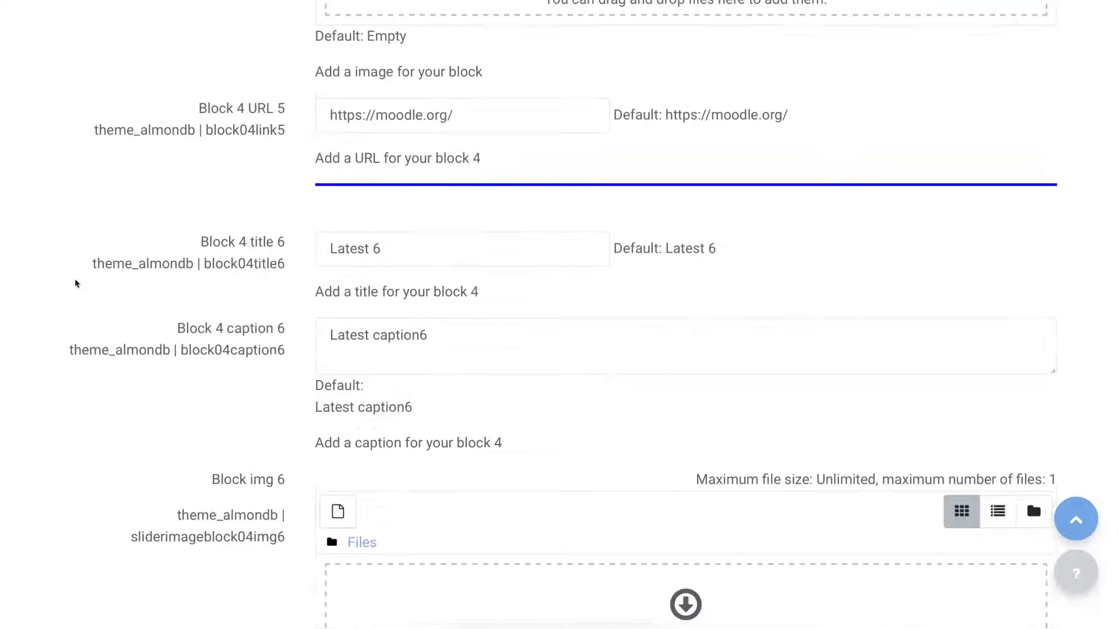
scroll(76, 284, "down", 13)
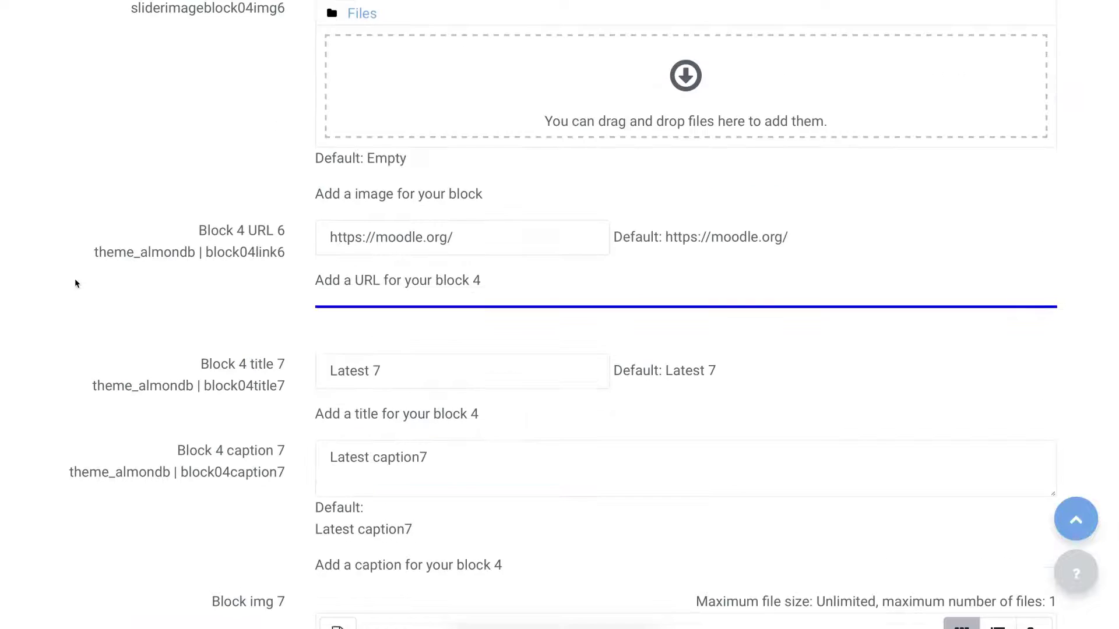
scroll(75, 283, "down", 20)
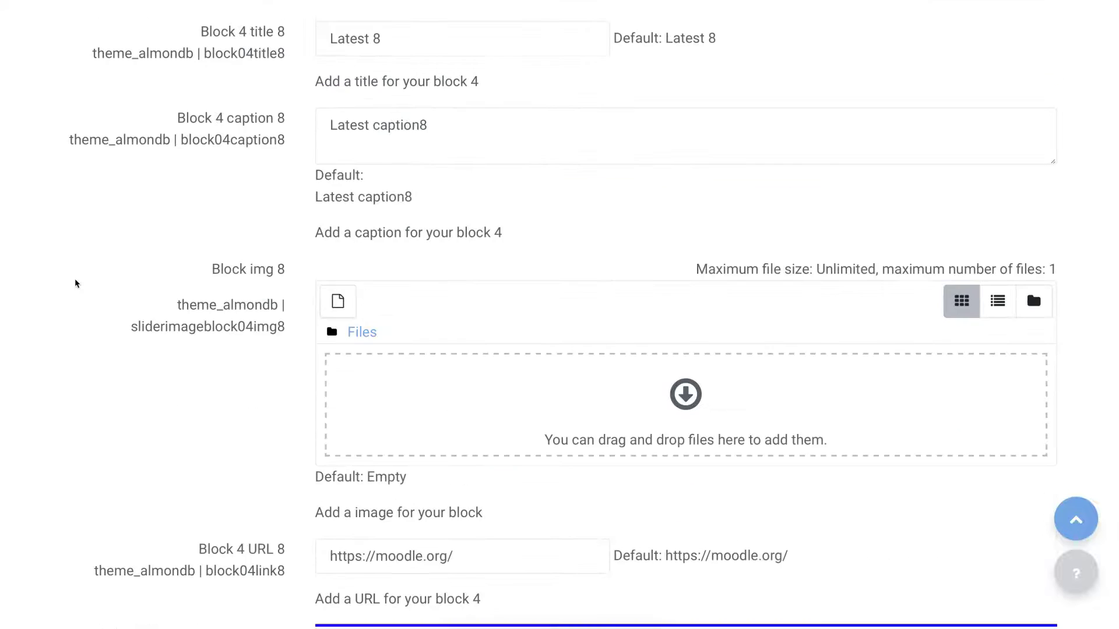
scroll(75, 283, "down", 20)
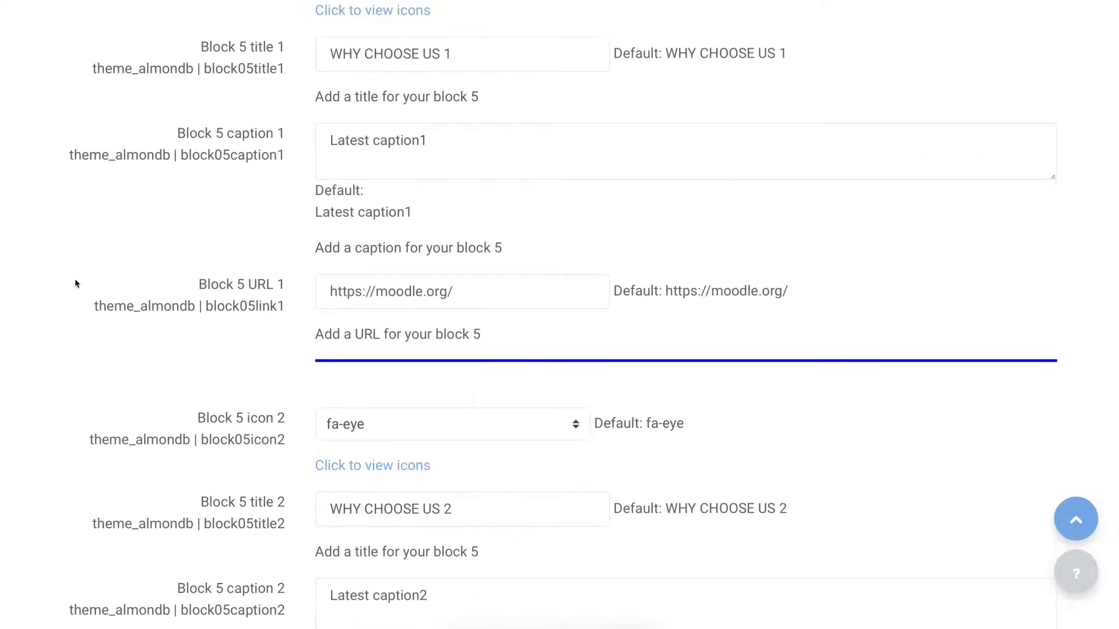
scroll(74, 283, "down", 10)
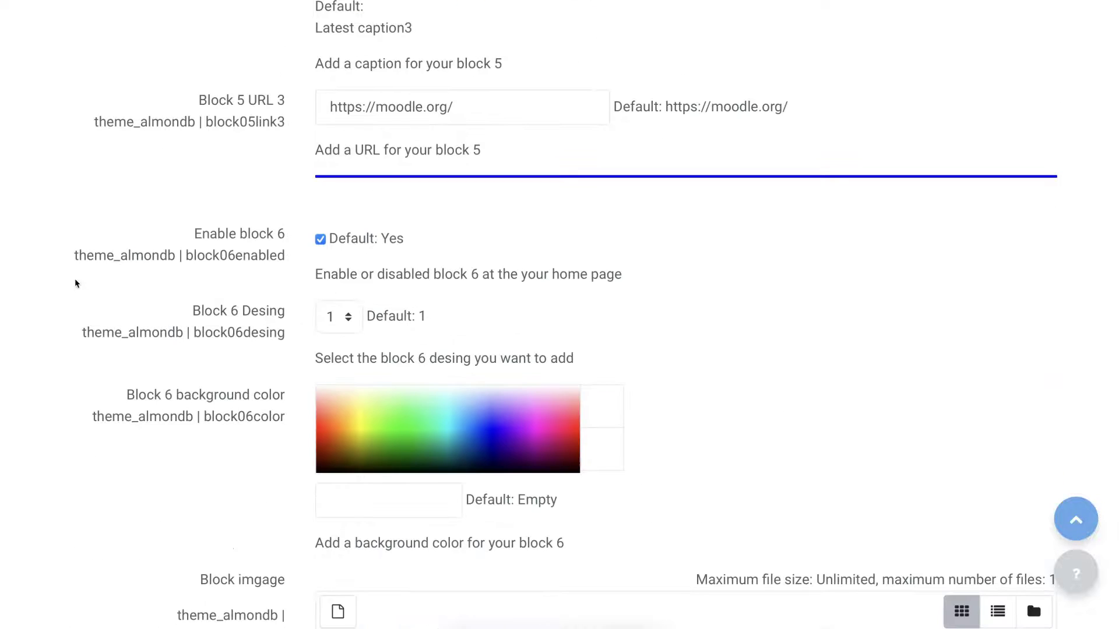
scroll(75, 283, "down", 15)
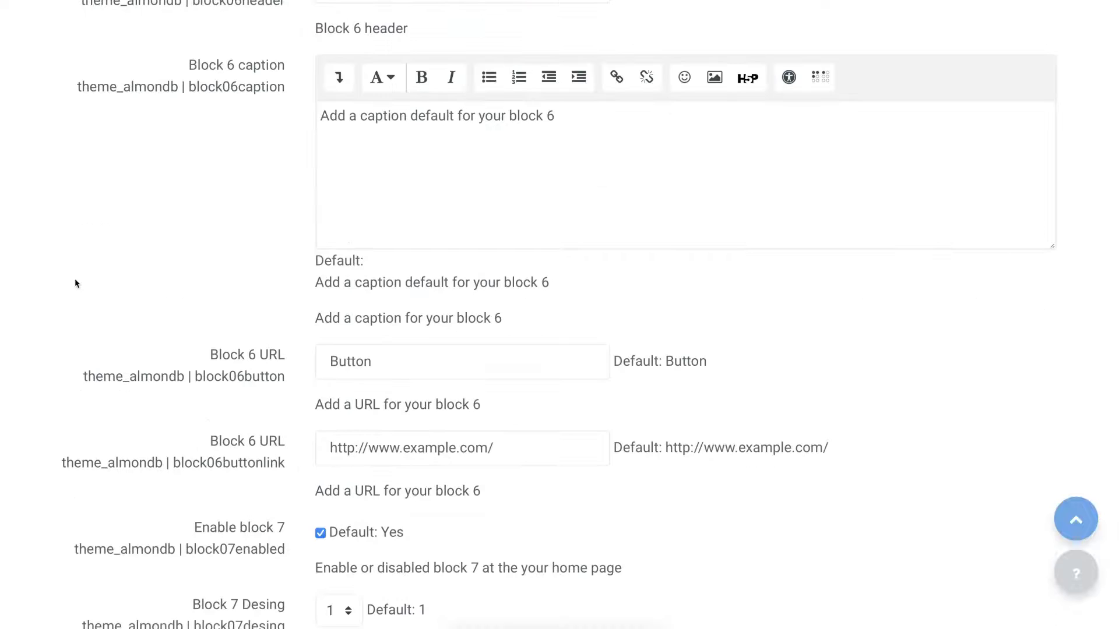
scroll(75, 284, "down", 10)
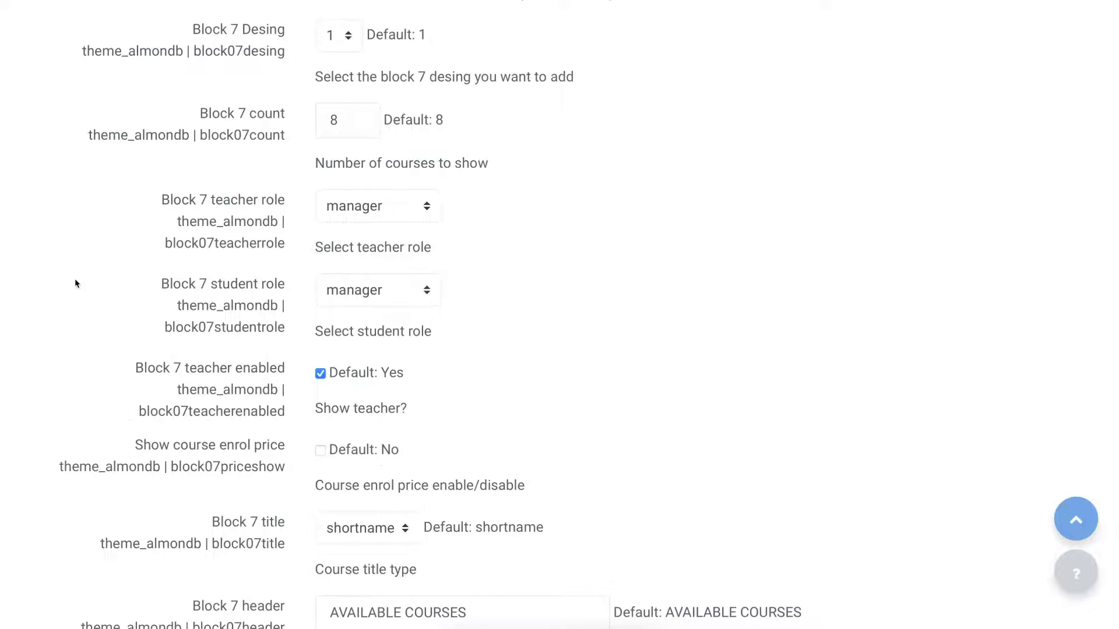
scroll(74, 283, "down", 20)
scroll(75, 279, "down", 18)
scroll(75, 280, "down", 15)
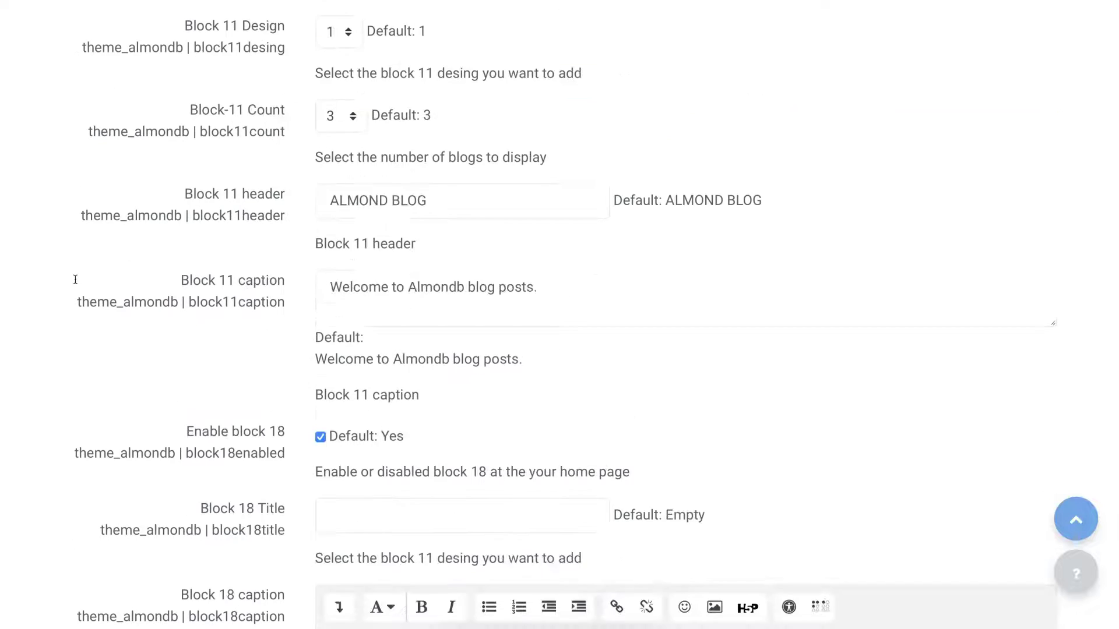
scroll(75, 283, "down", 16)
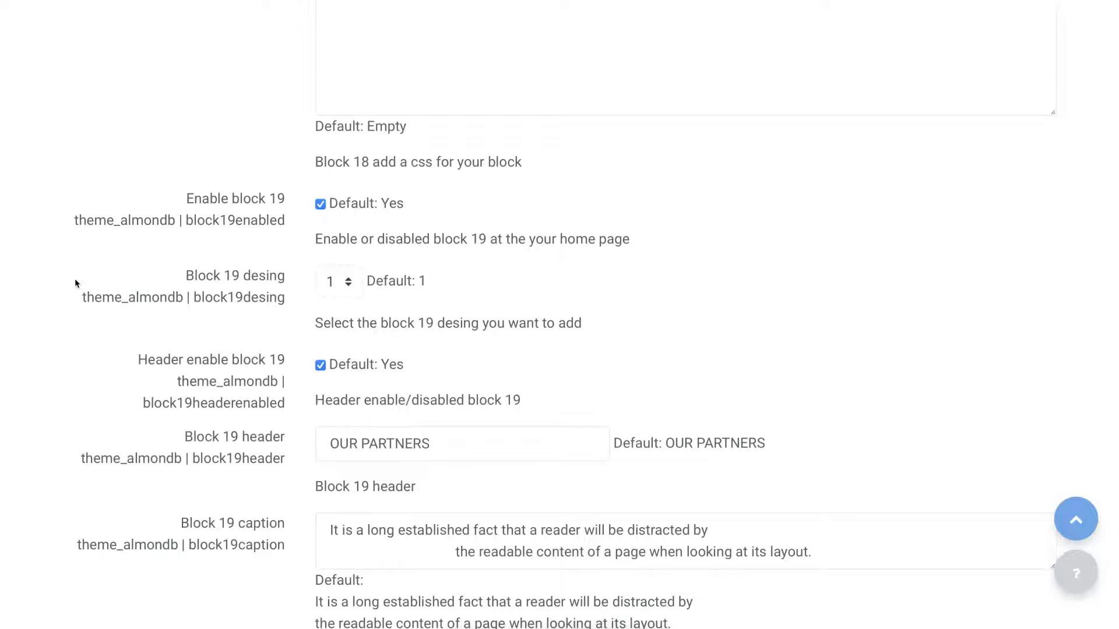
scroll(75, 284, "down", 16)
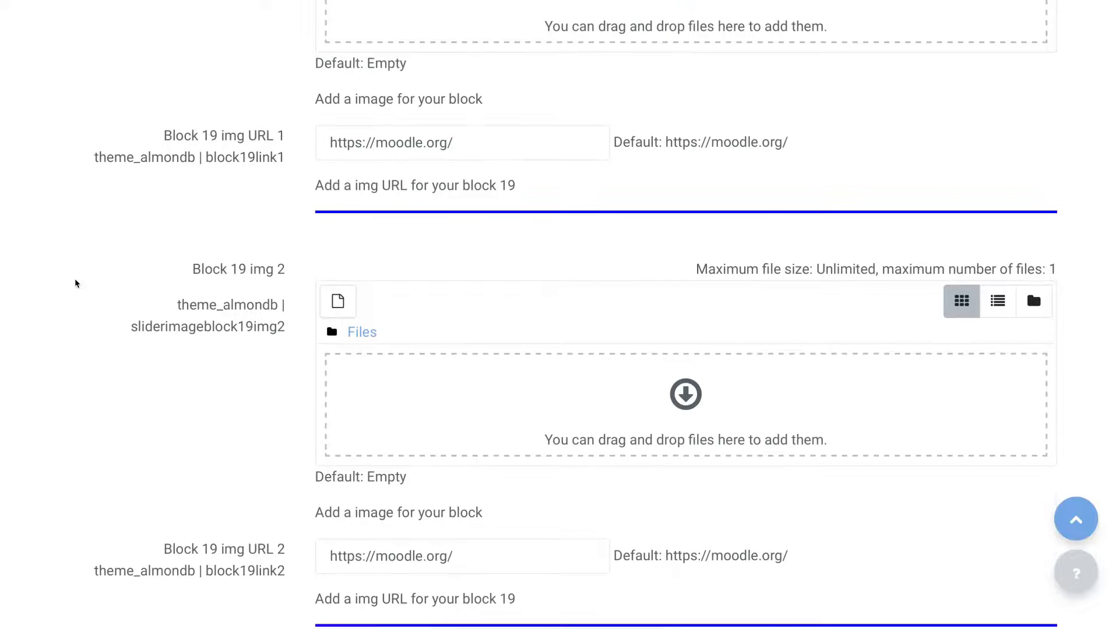
scroll(74, 283, "down", 3)
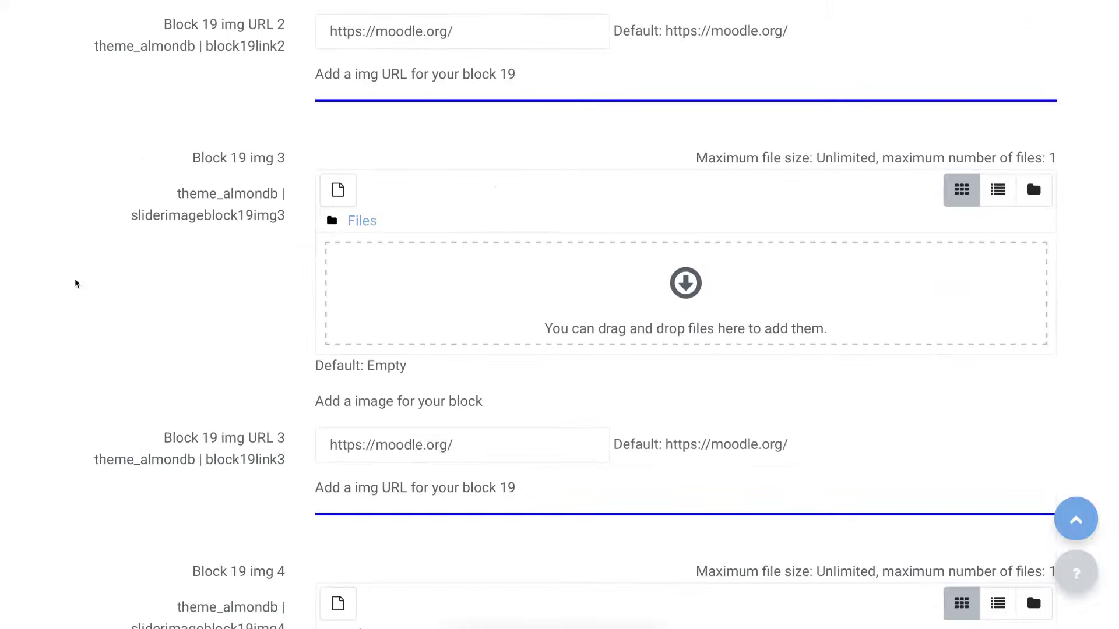
scroll(75, 283, "down", 4)
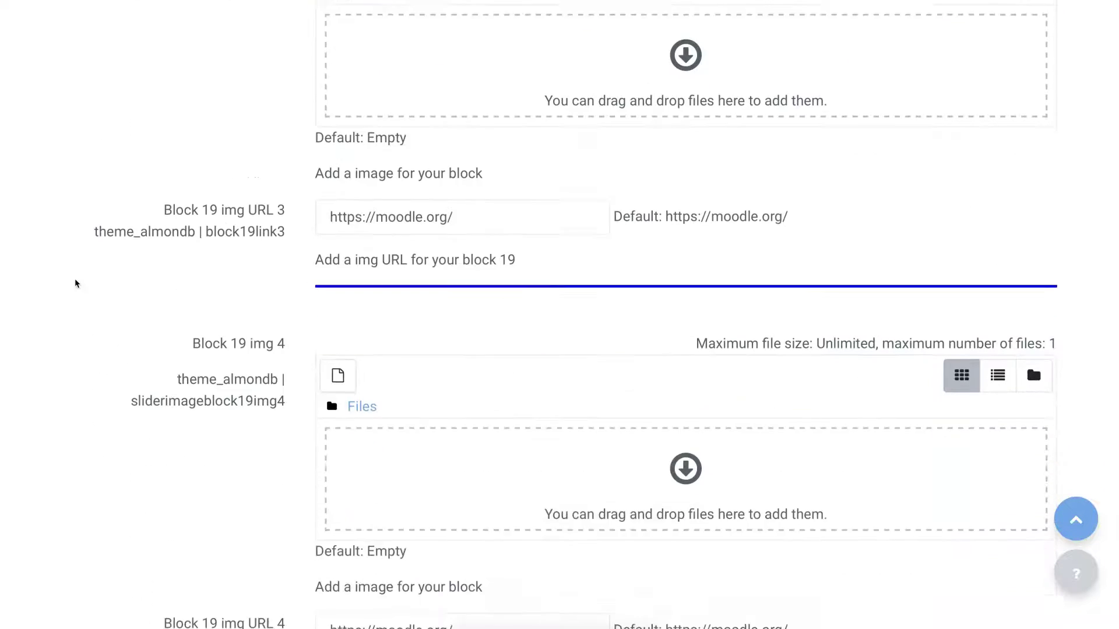
scroll(74, 283, "down", 13)
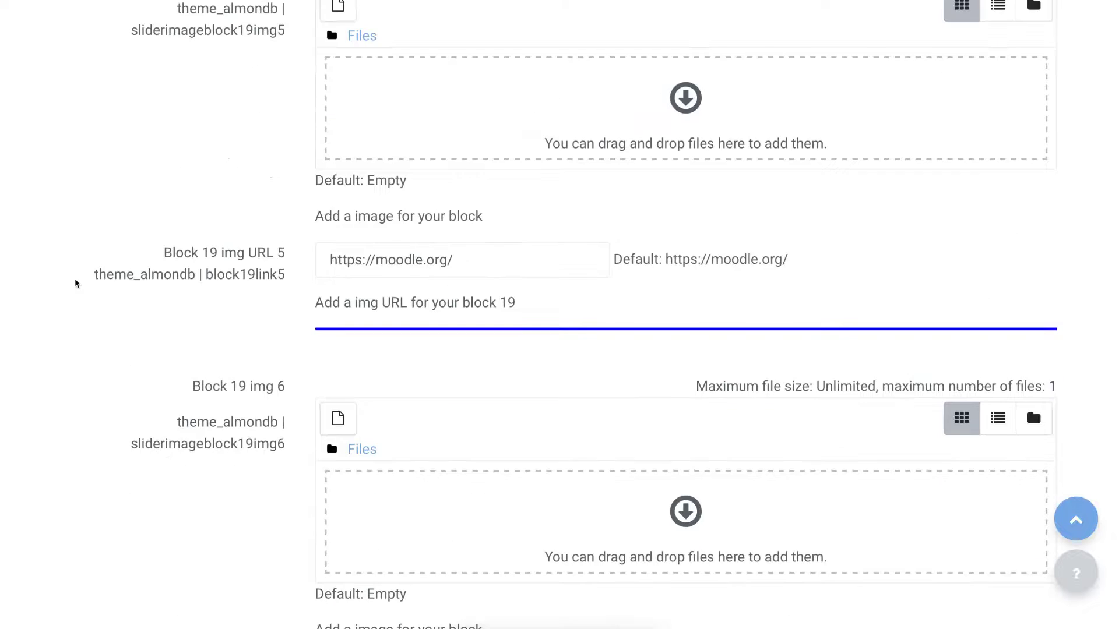
scroll(75, 283, "down", 10)
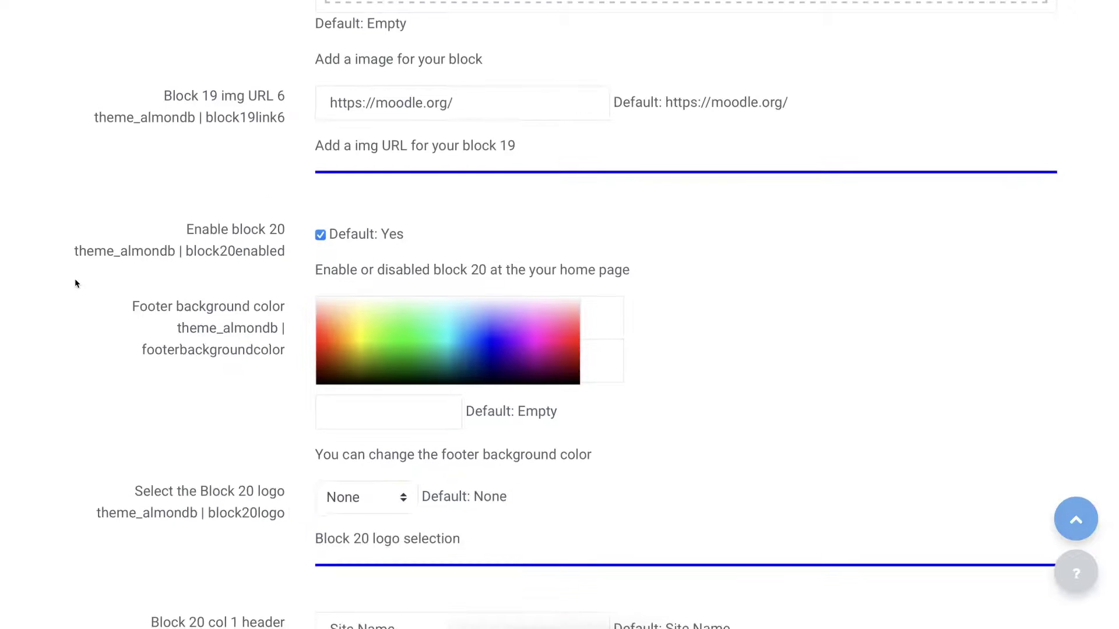
scroll(74, 283, "down", 13)
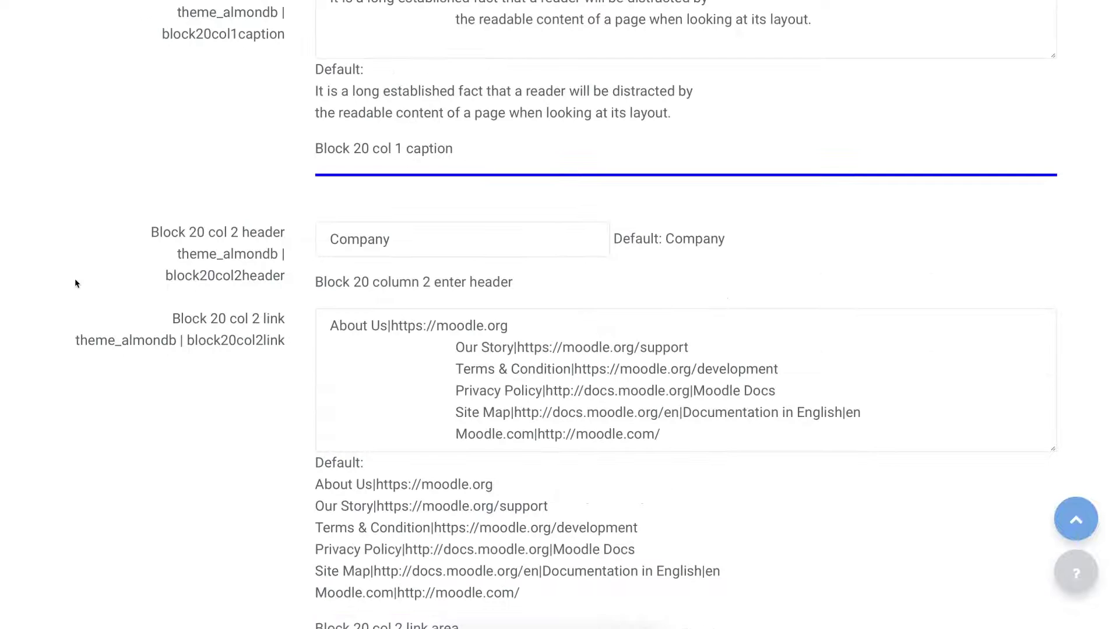
scroll(74, 283, "down", 8)
scroll(75, 283, "up", 5)
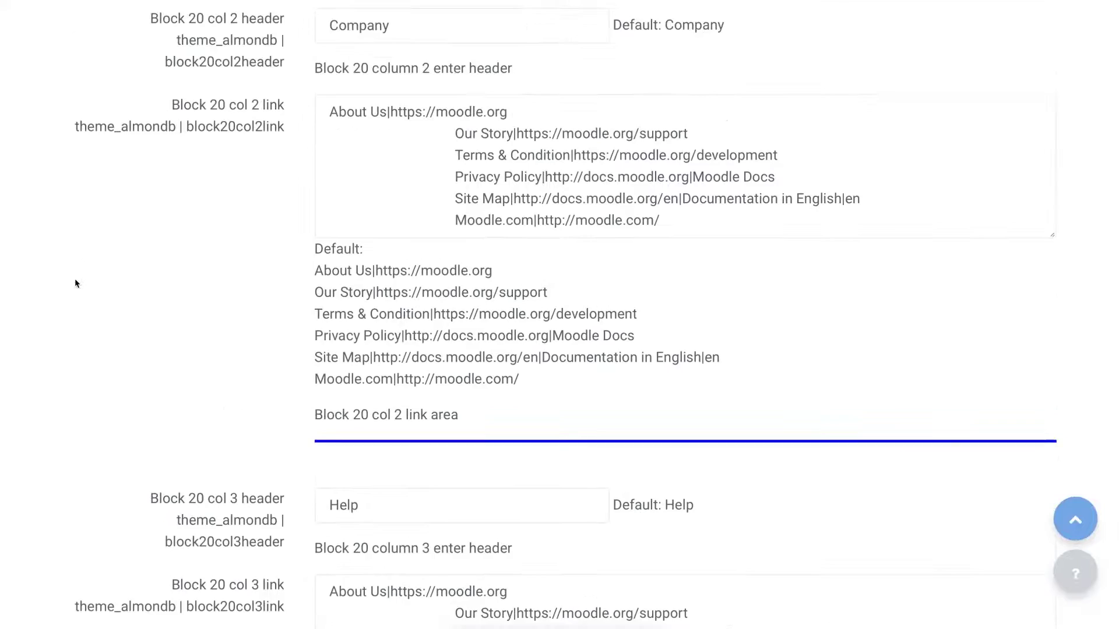
scroll(74, 283, "up", 3)
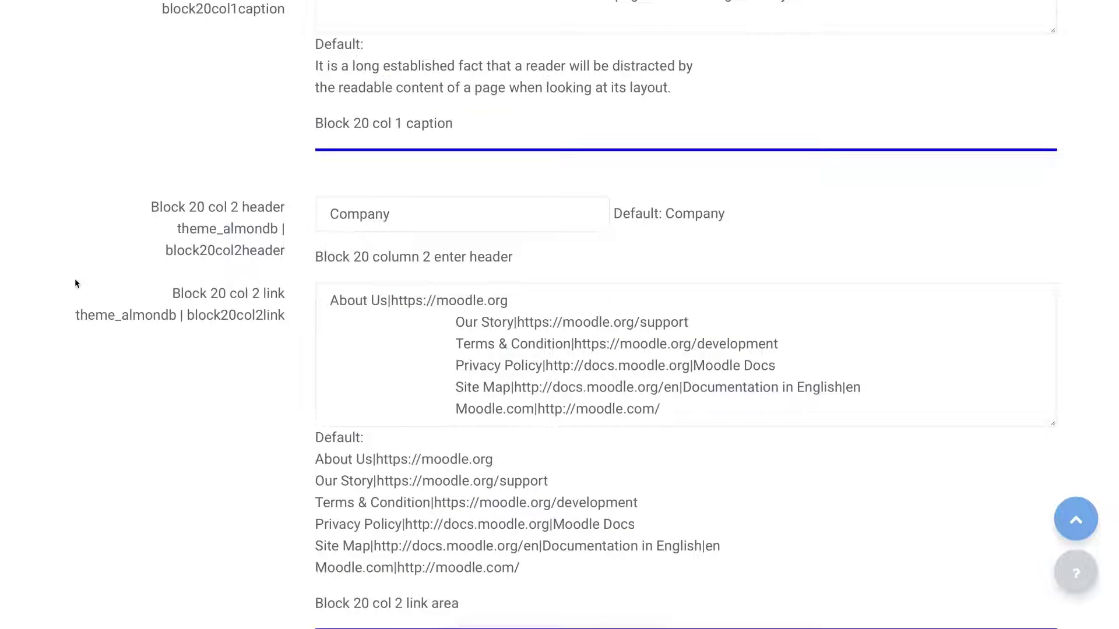
scroll(75, 283, "down", 1)
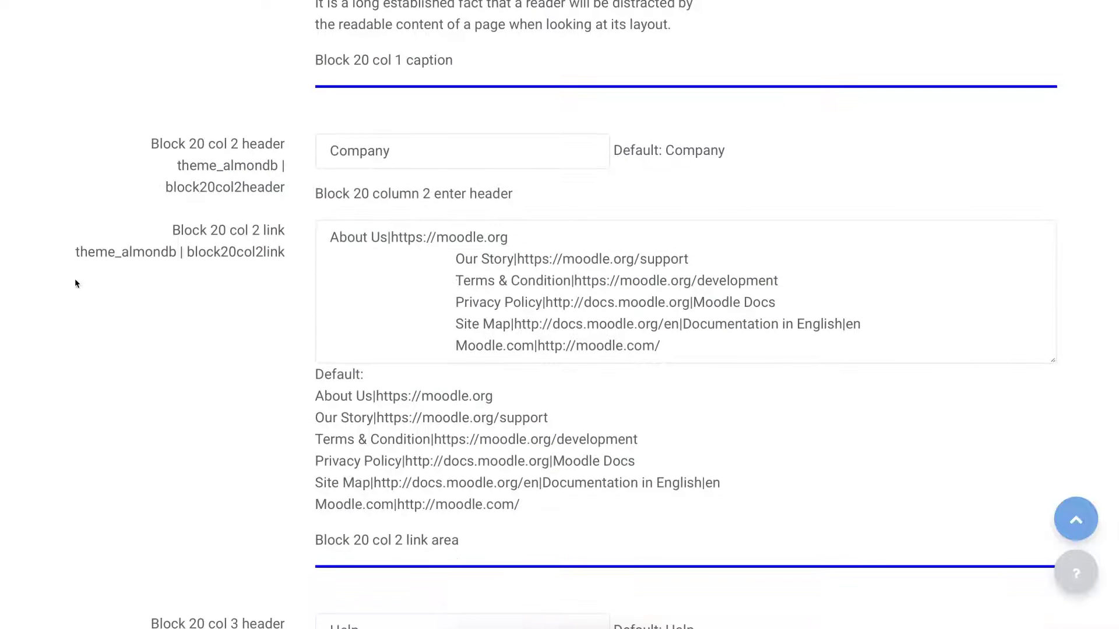
scroll(74, 284, "down", 3)
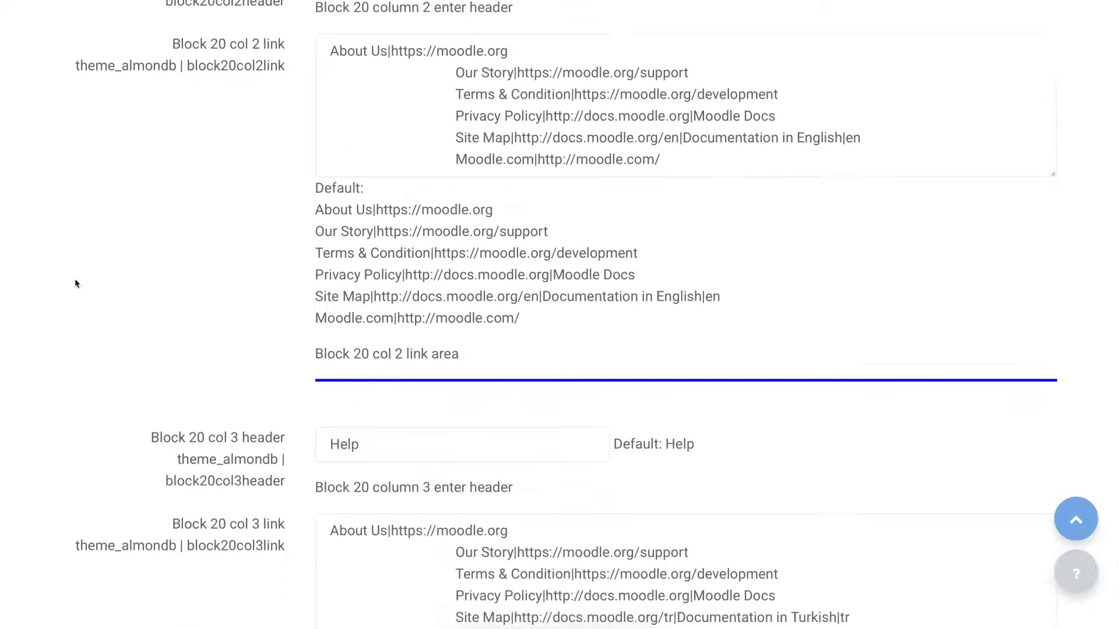
scroll(75, 283, "down", 3)
scroll(76, 283, "down", 1)
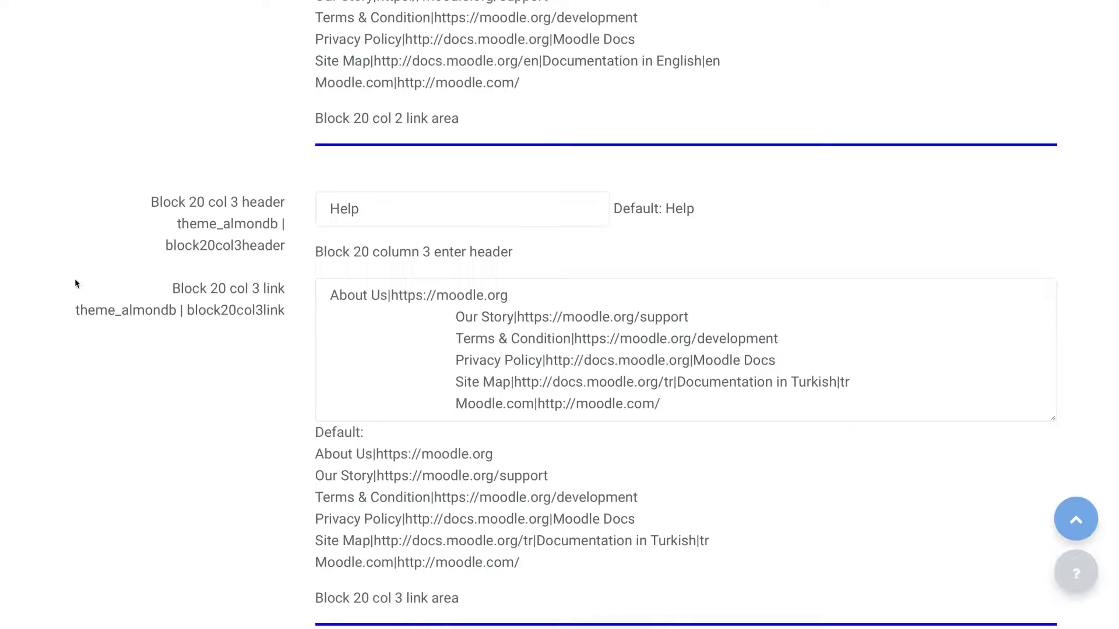
scroll(75, 283, "down", 5)
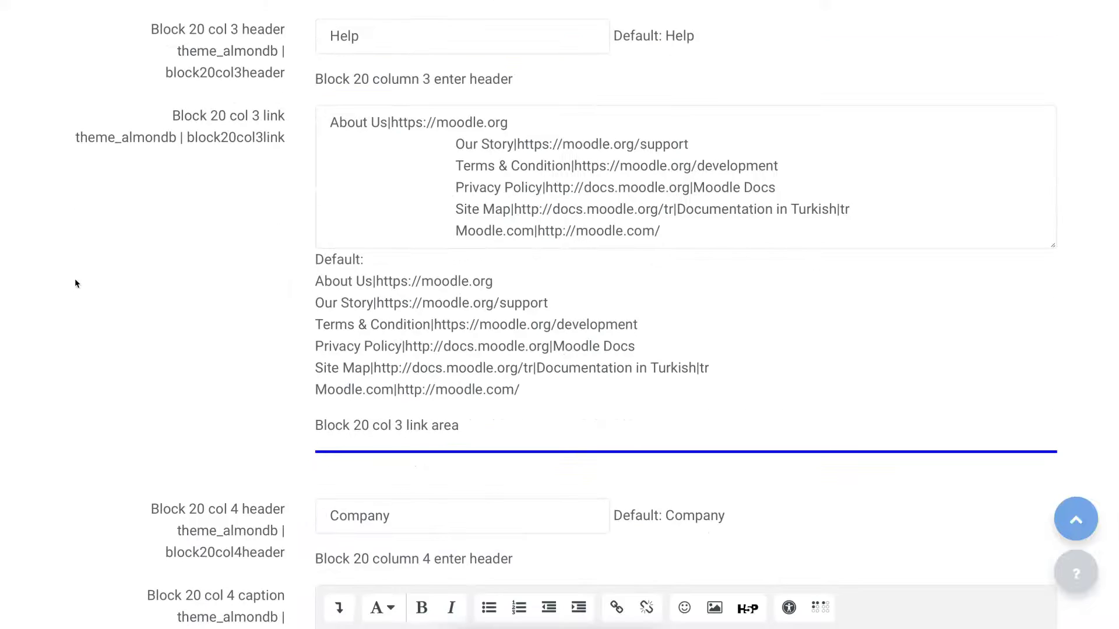
scroll(74, 283, "down", 6)
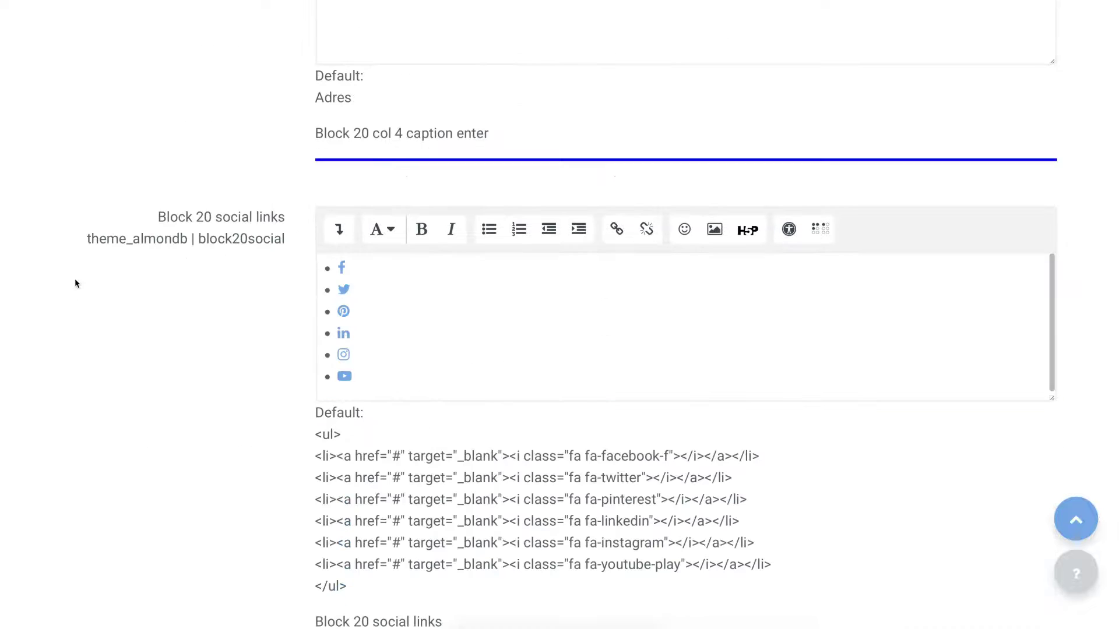
scroll(74, 284, "down", 1)
scroll(75, 283, "down", 1)
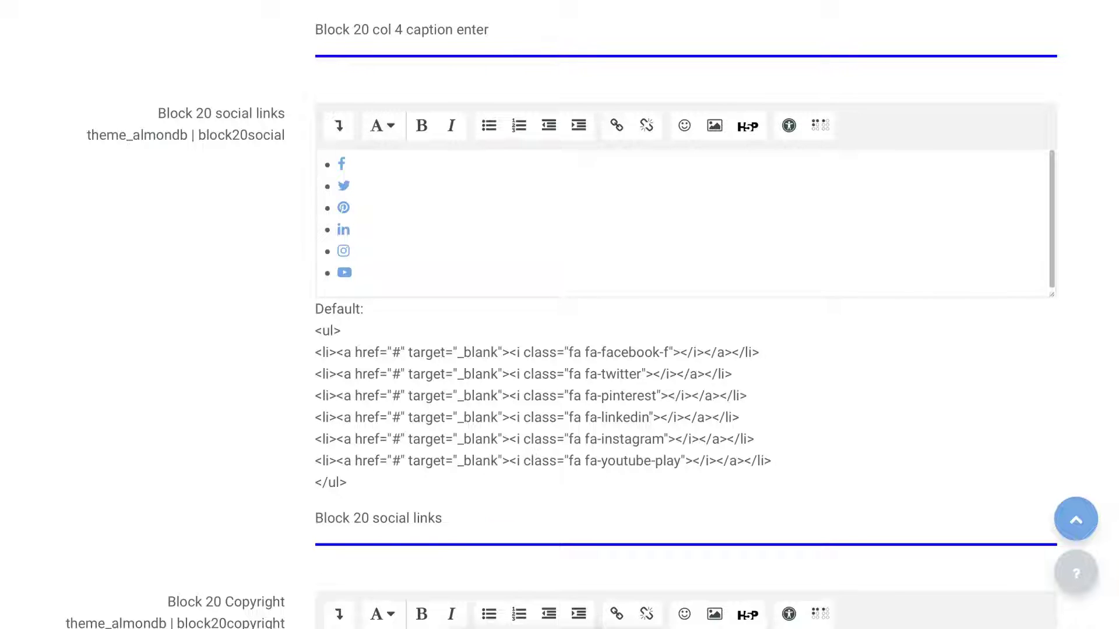
key("ctrl+plus")
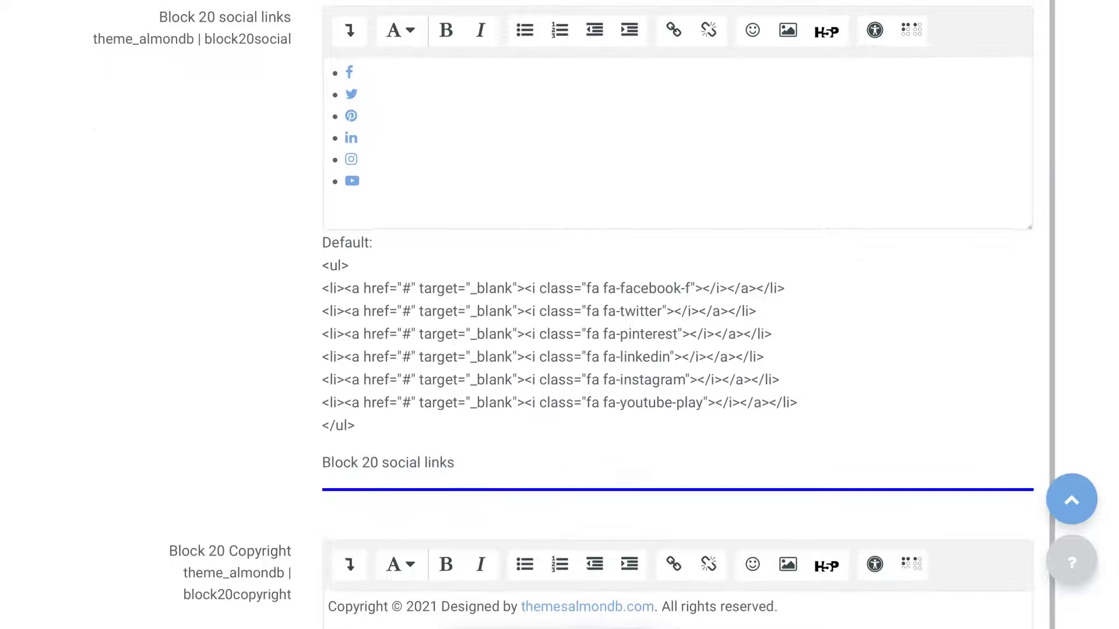
scroll(677, 310, "down", 2)
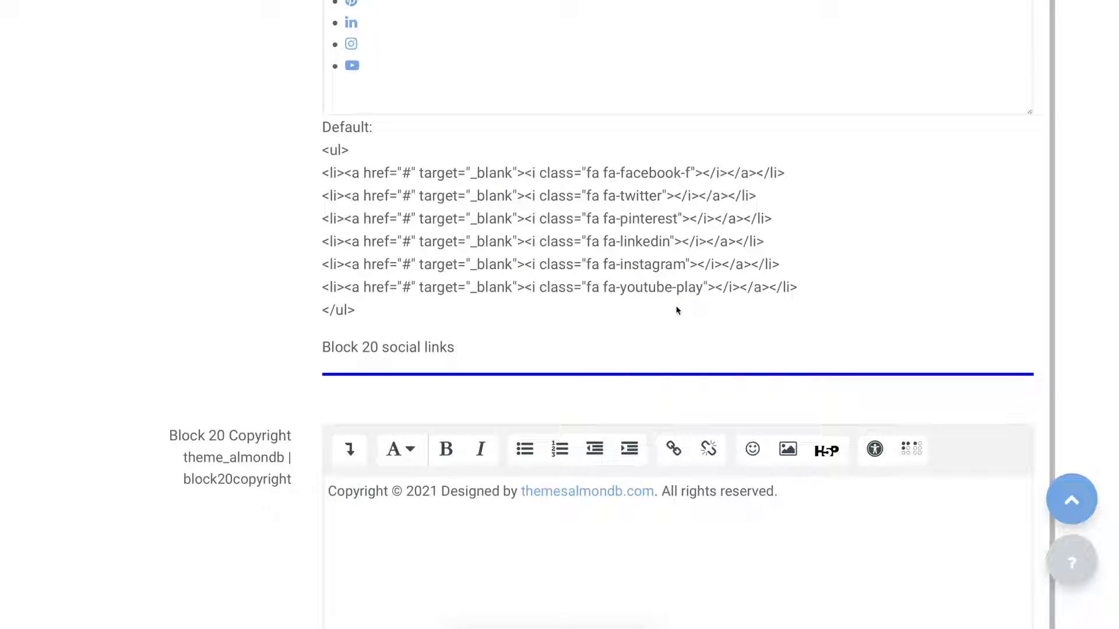
scroll(677, 311, "down", 1)
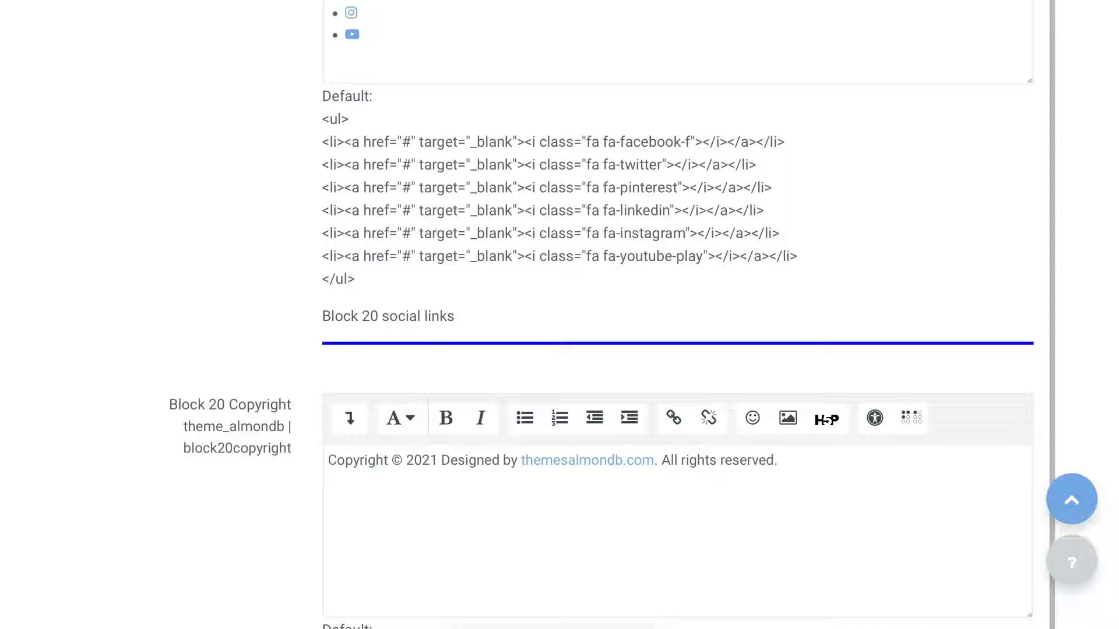
Step: Save the Almondb settings with the 2022 copyright, leaving Enable frontpage button off
scroll(509, 447, "down", 5)
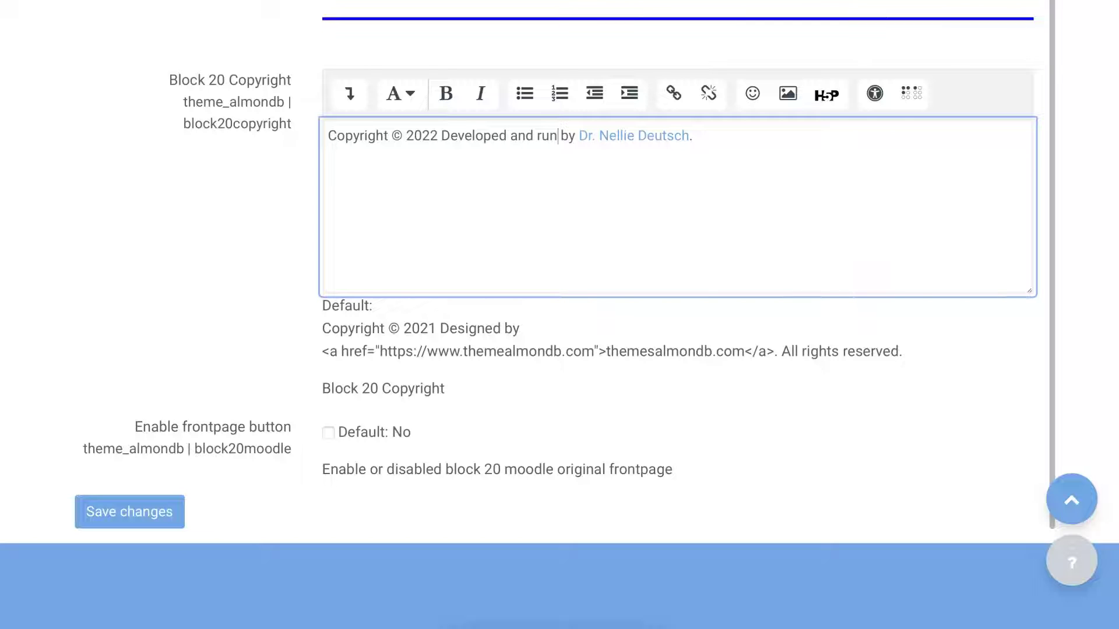
left_click(328, 433)
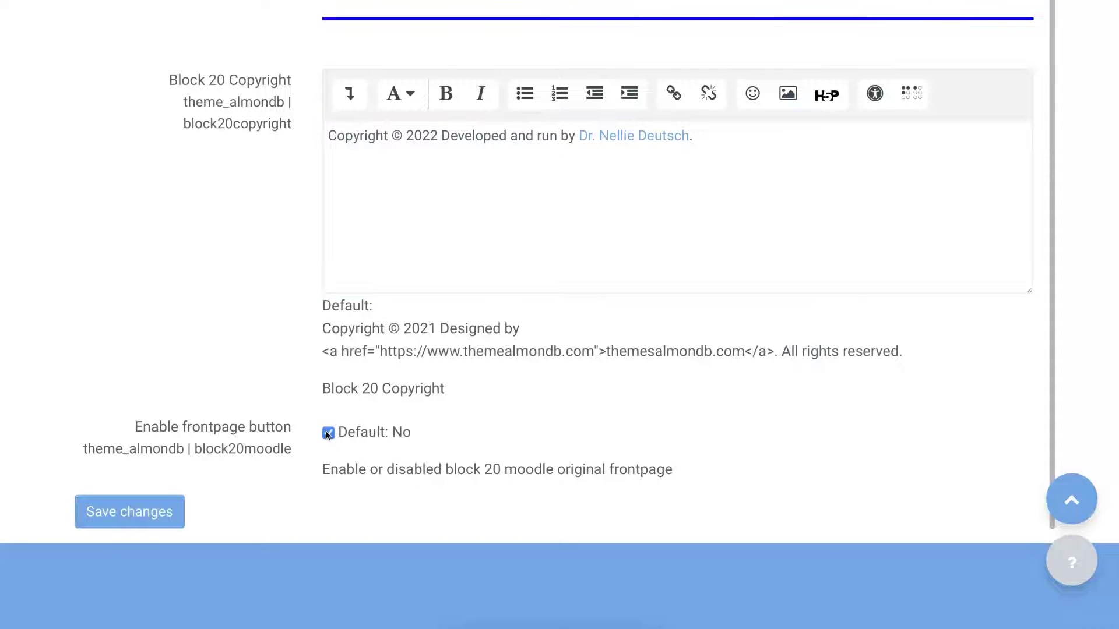
left_click(328, 432)
left_click(133, 520)
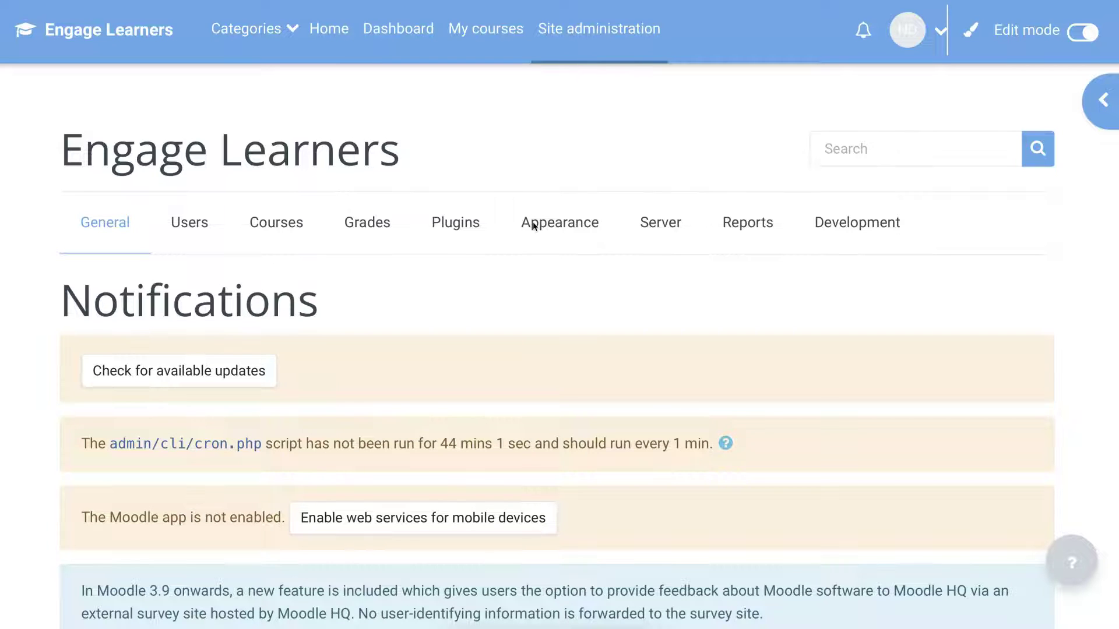
Step: In Appearance > Theme selector, switch the Default device theme to Almondb
left_click(532, 225)
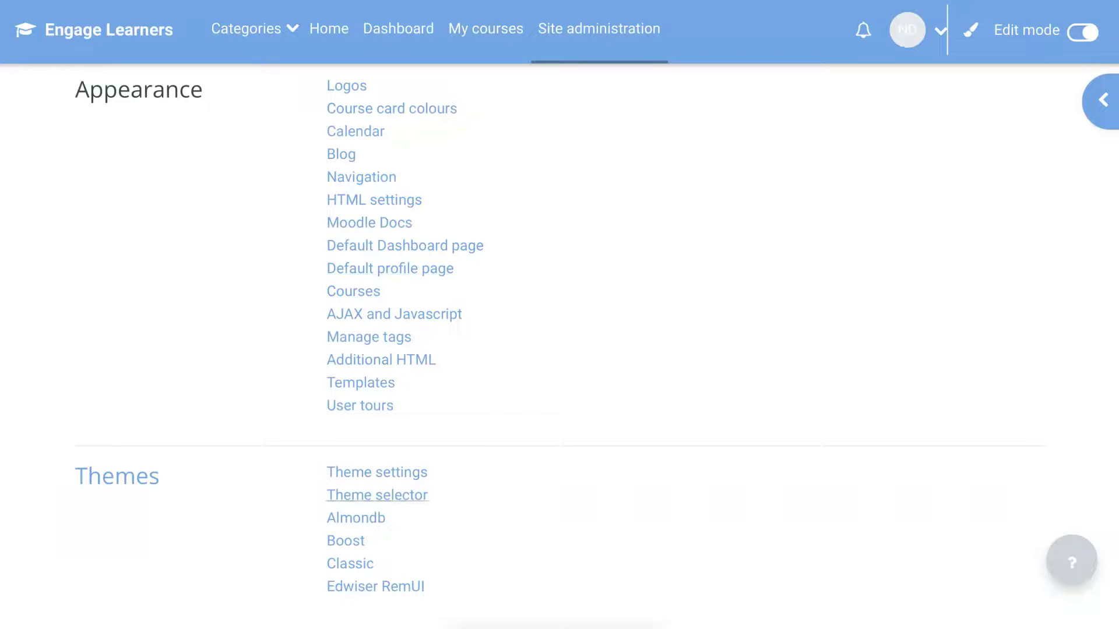
left_click(377, 494)
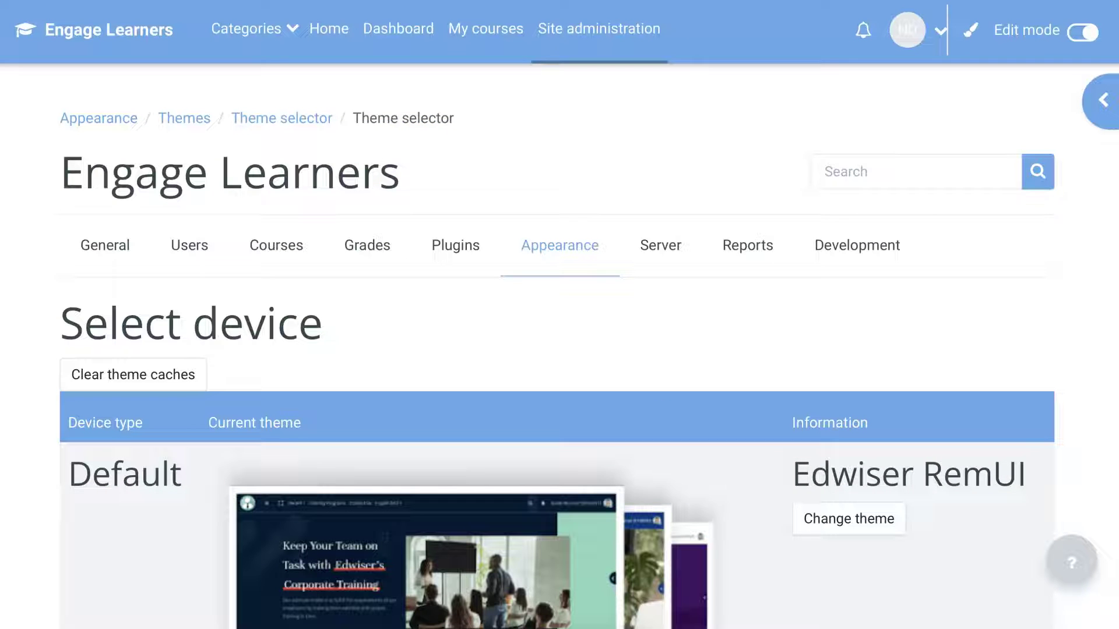
left_click(848, 519)
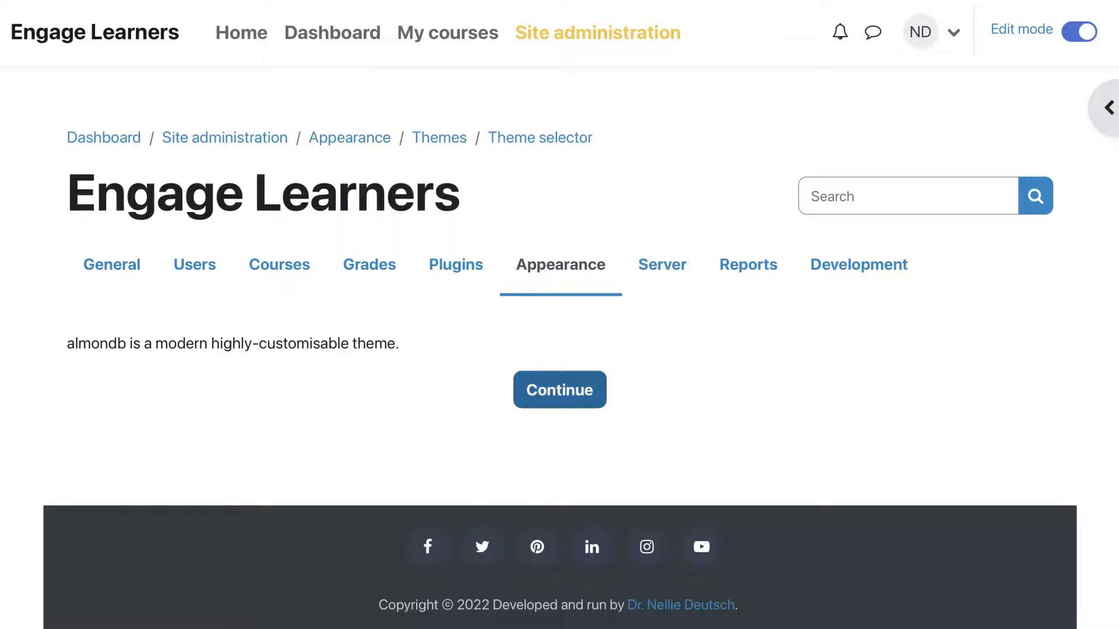
Step: Apply Almondb as the Legacy device theme
left_click(575, 391)
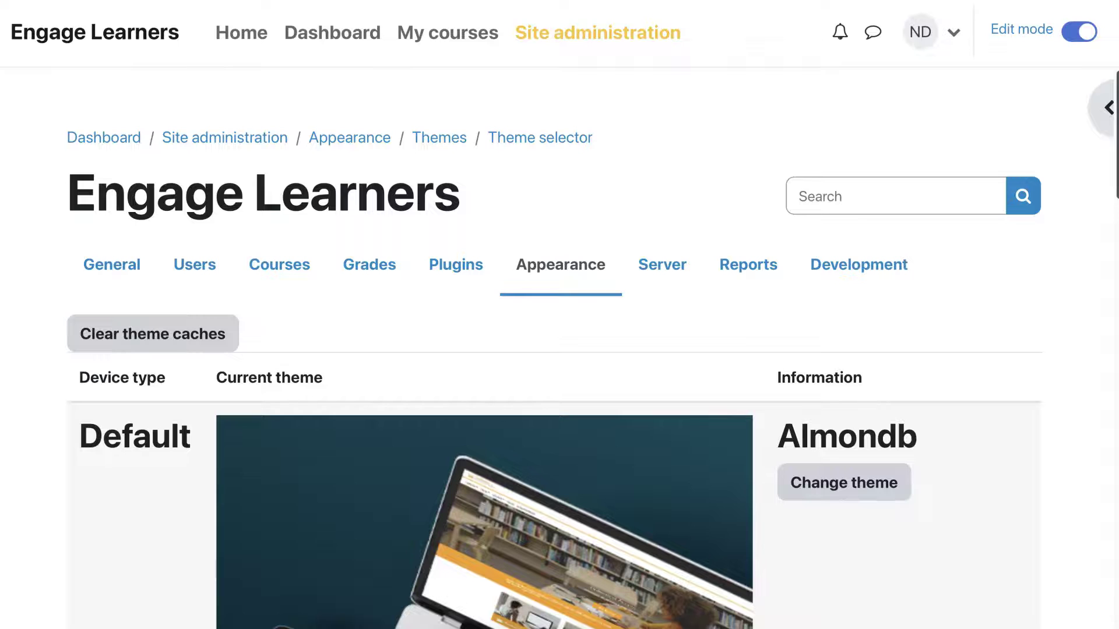
scroll(593, 350, "down", 1)
scroll(593, 348, "down", 15)
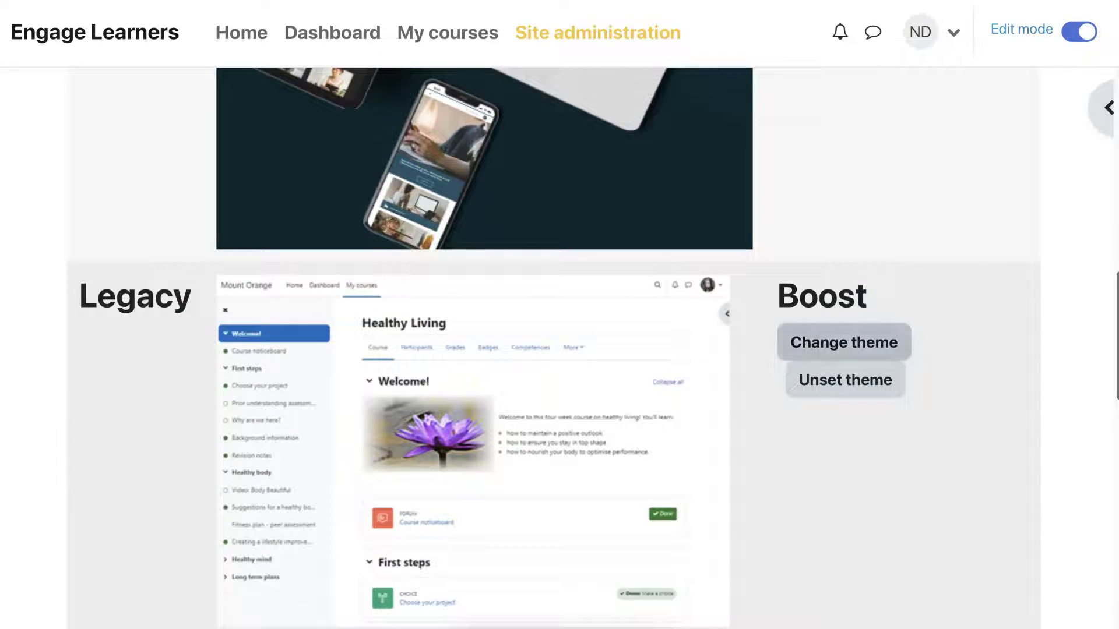
left_click(844, 342)
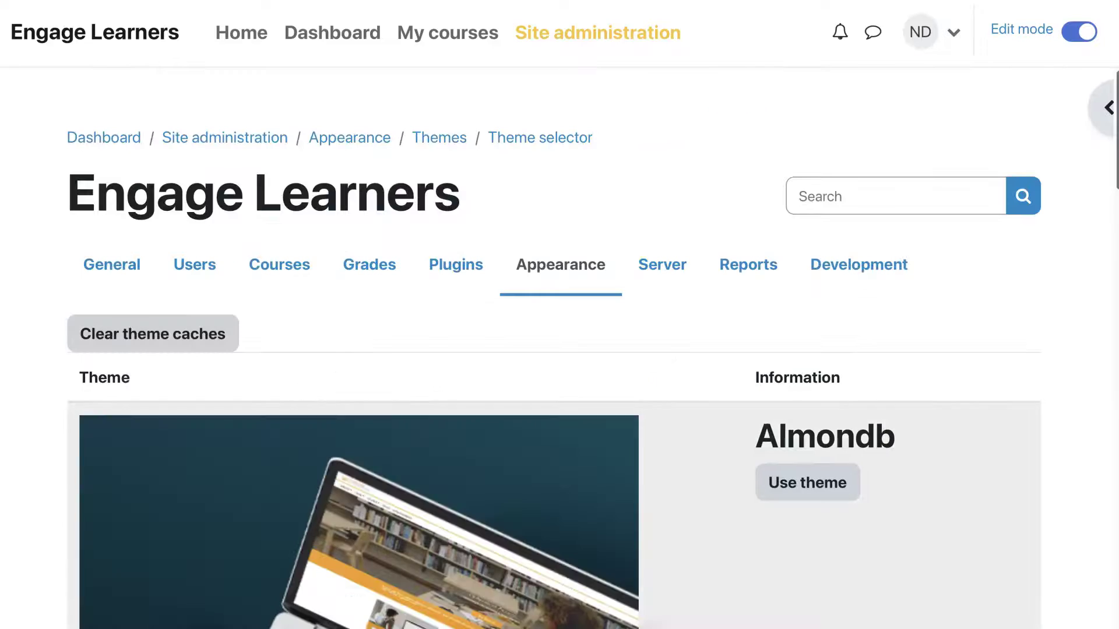
left_click(807, 482)
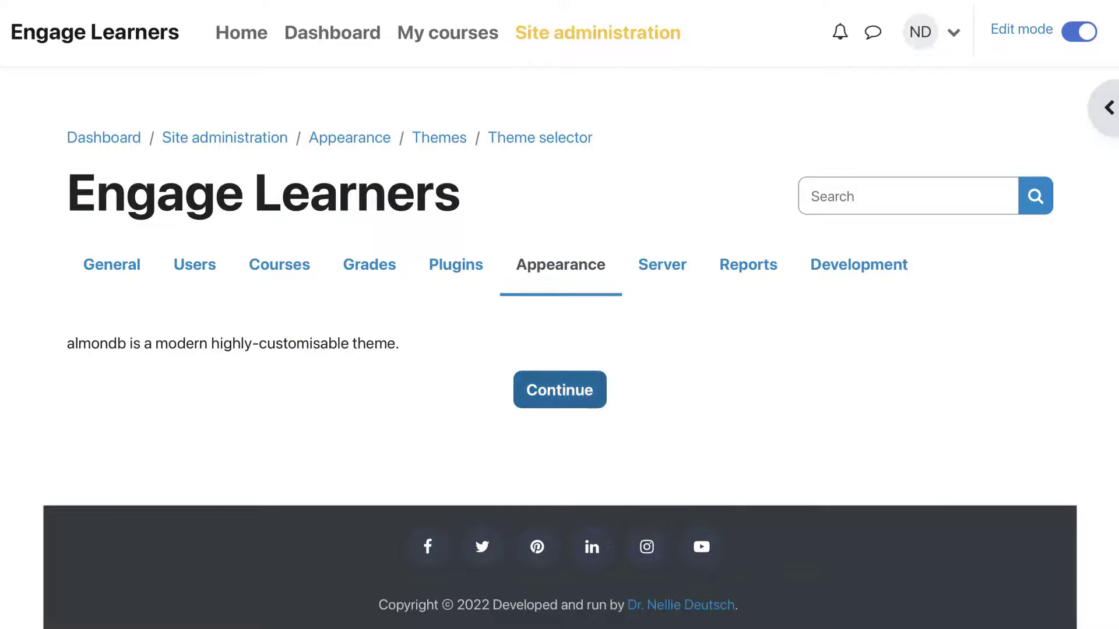
Step: Apply Almondb as the Mobile device theme
left_click(560, 390)
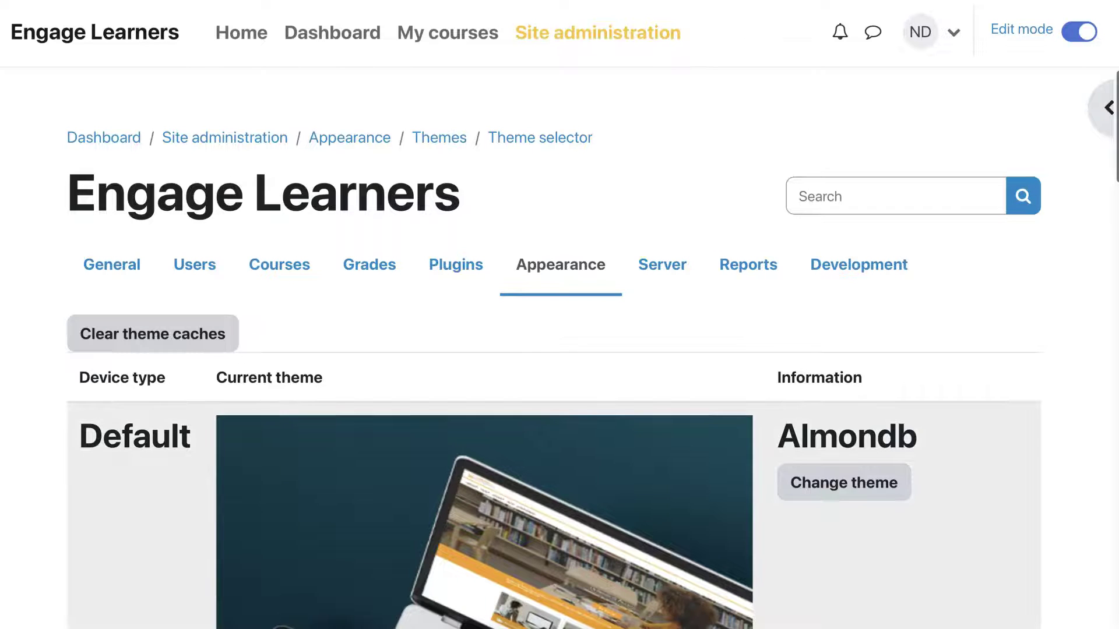
scroll(1012, 597, "down", 12)
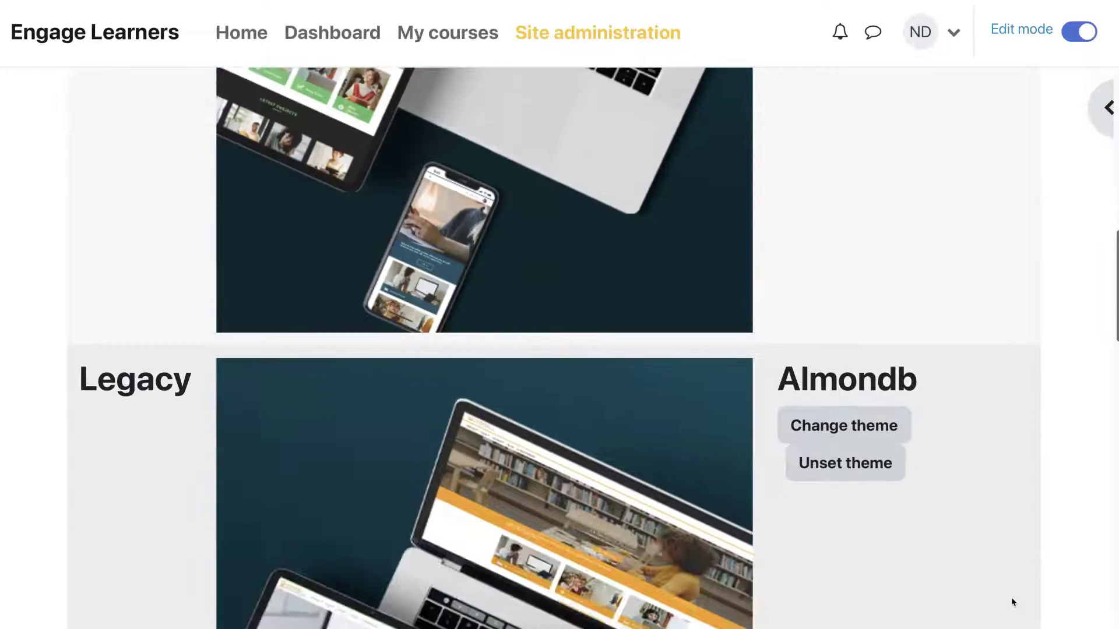
scroll(1011, 597, "down", 10)
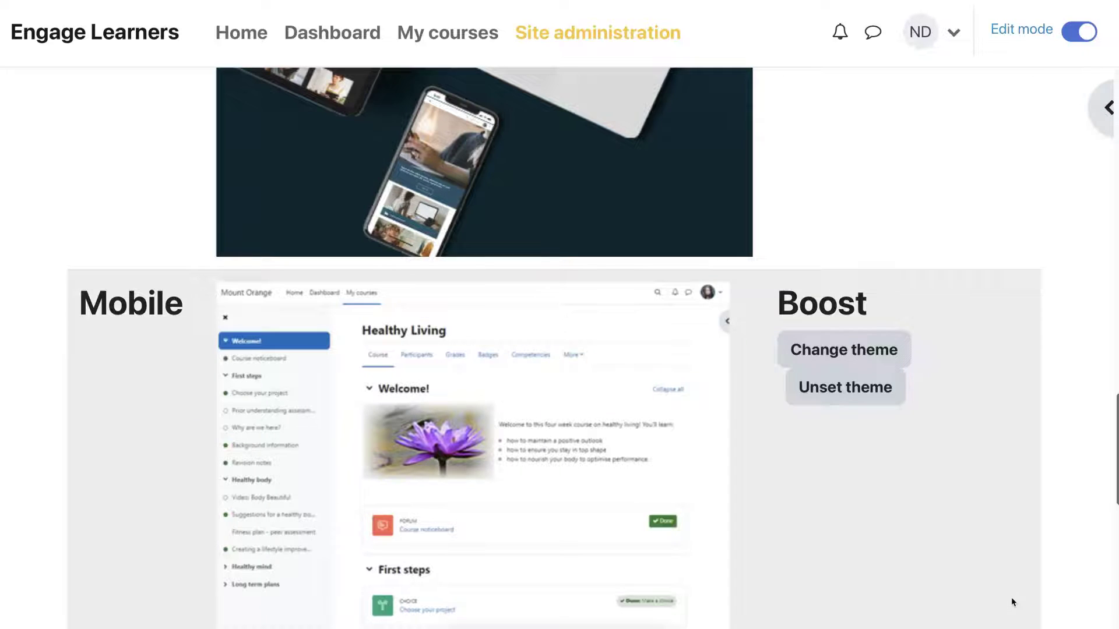
left_click(798, 383)
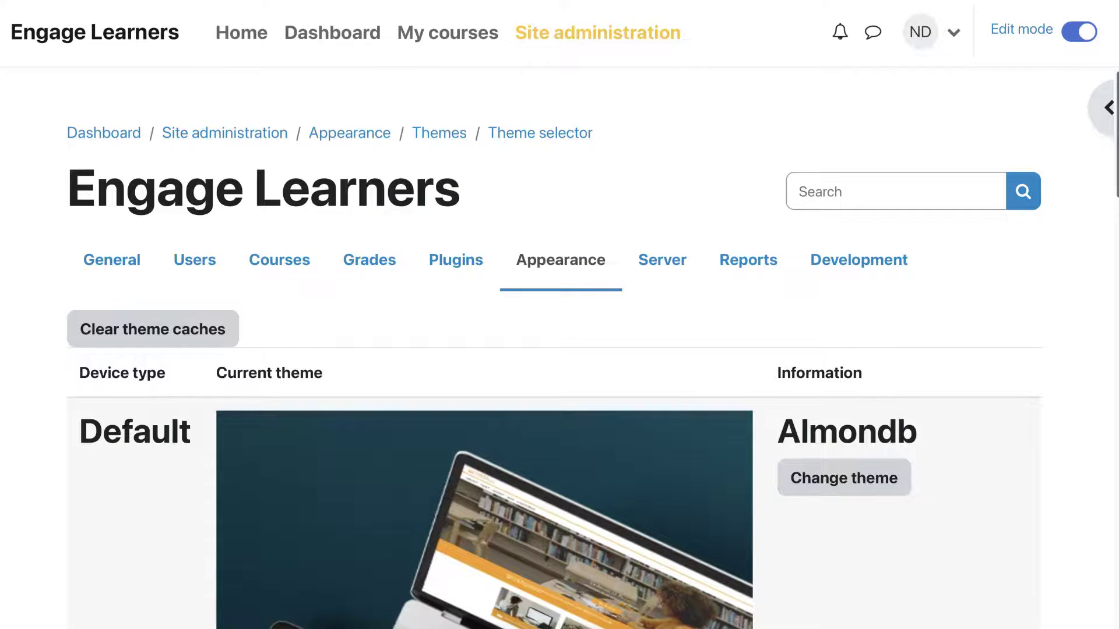
scroll(559, 350, "down", 10)
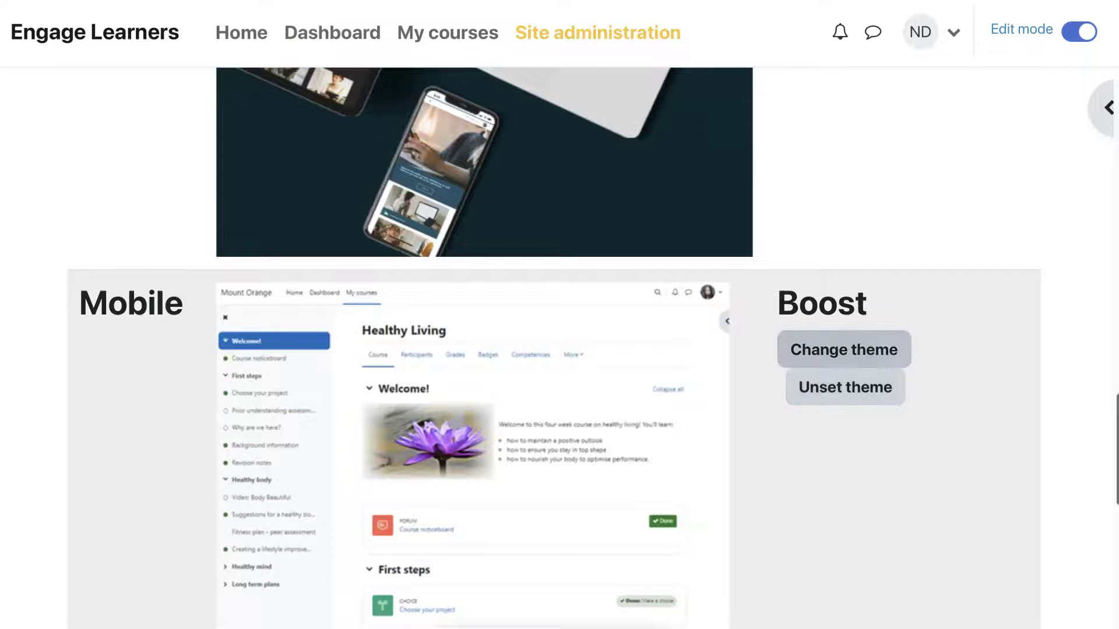
left_click(861, 356)
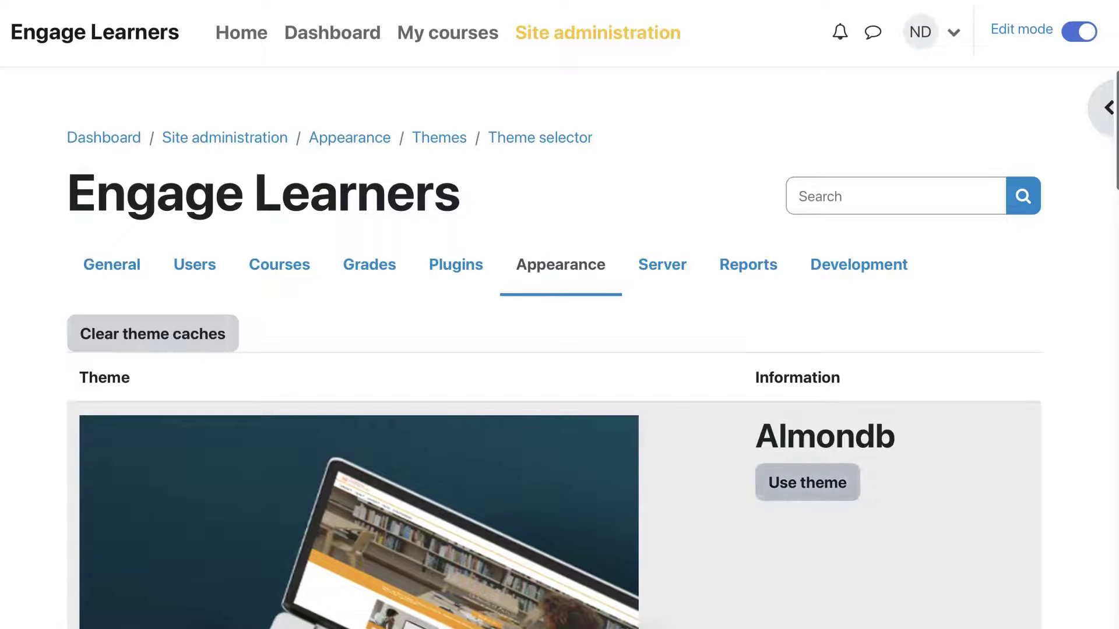
left_click(808, 482)
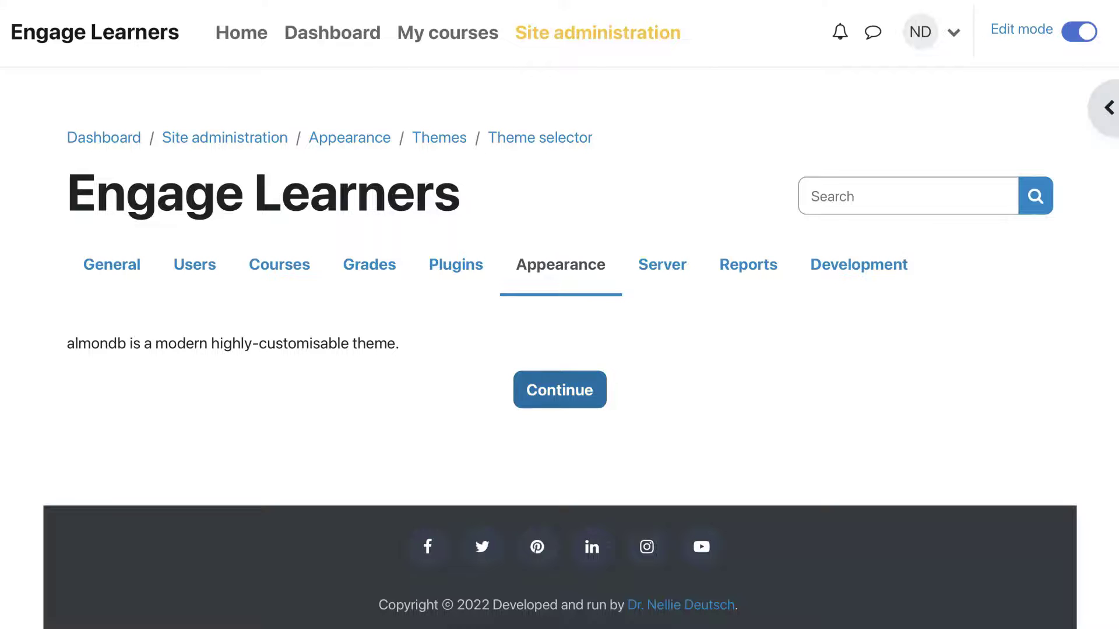
Step: Apply Almondb as the Tablet device theme
left_click(579, 389)
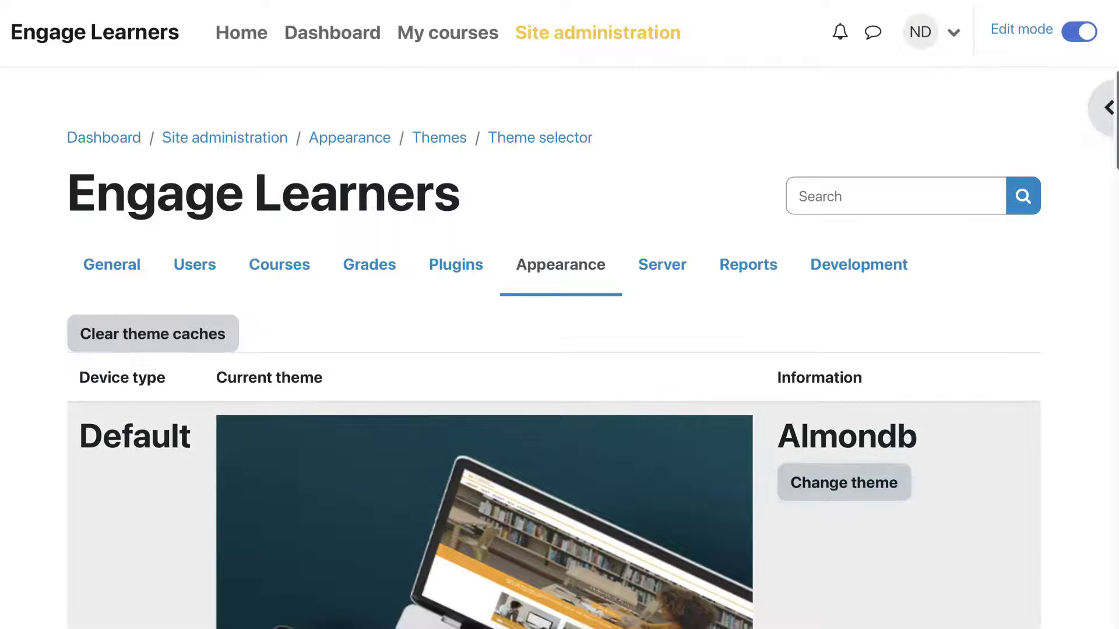
scroll(1052, 526, "down", 6)
scroll(1052, 525, "down", 20)
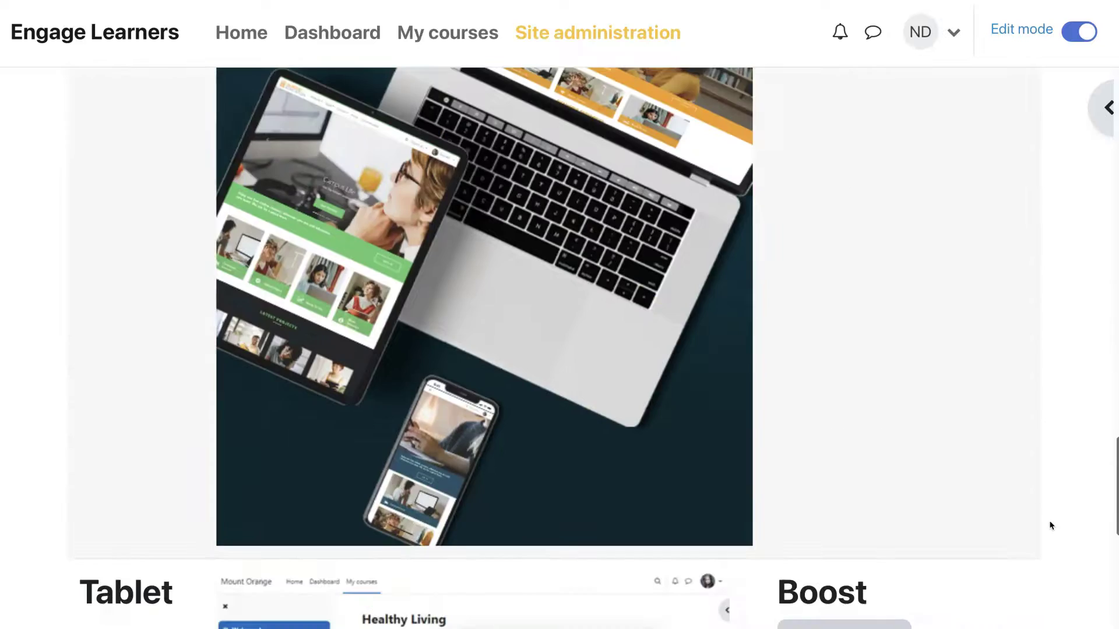
scroll(1052, 526, "down", 8)
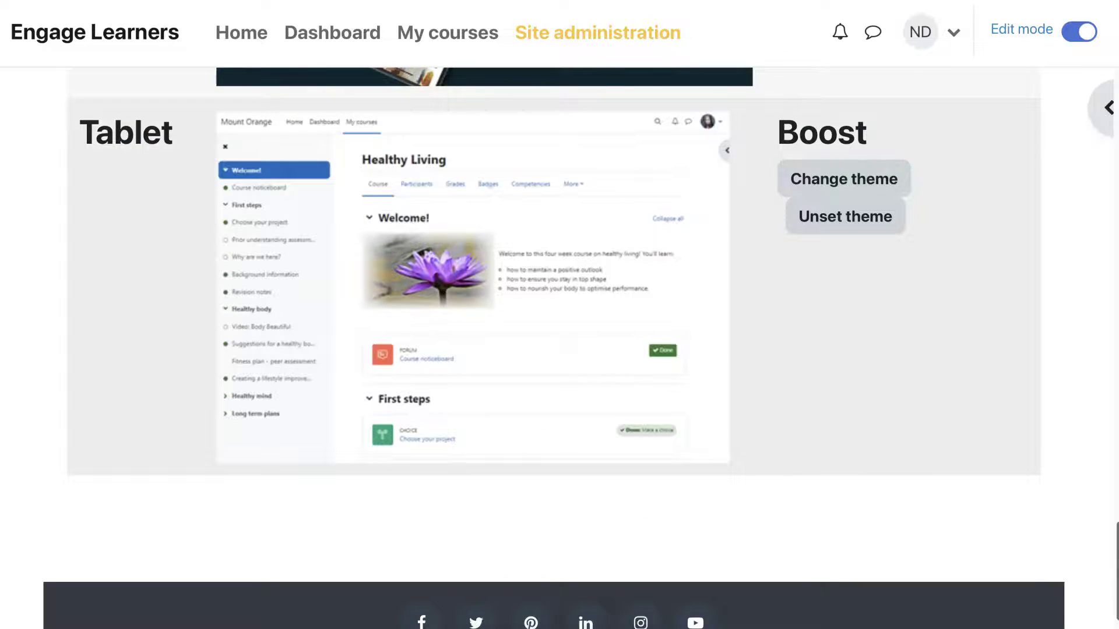
left_click(860, 177)
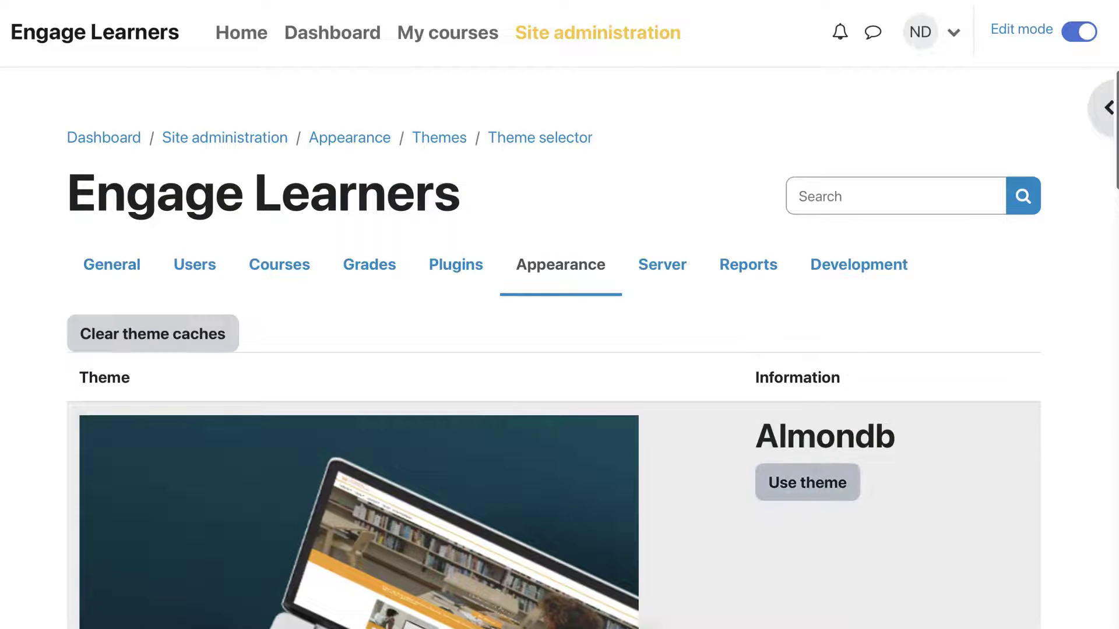
left_click(808, 483)
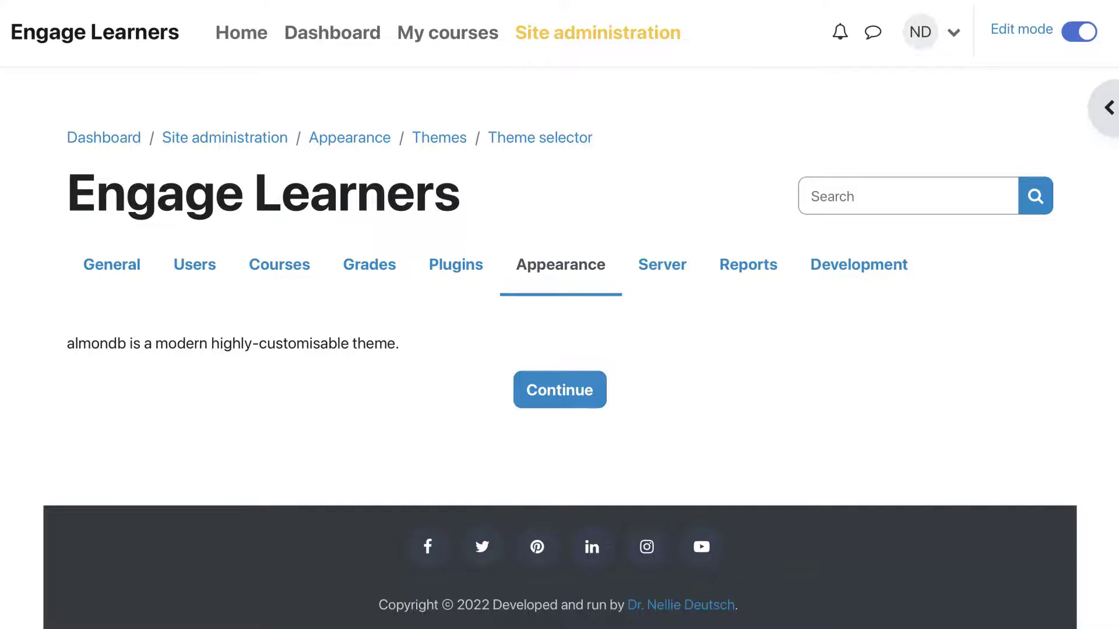
Step: Log out and browse the Almondb front page's image slider, feature blocks and course banner
left_click(127, 32)
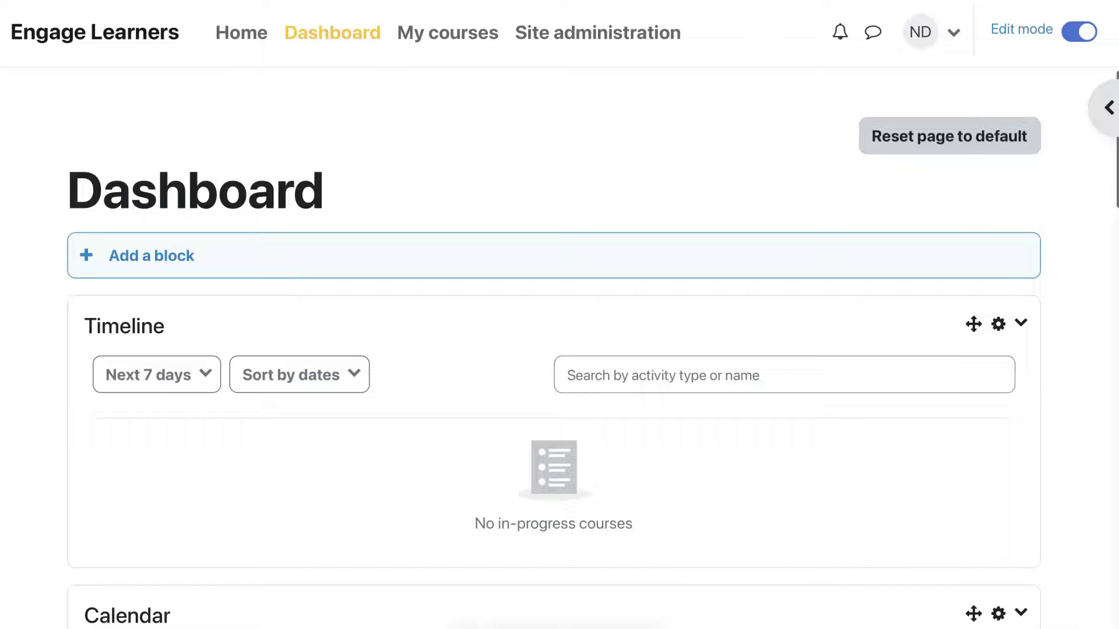
left_click(933, 32)
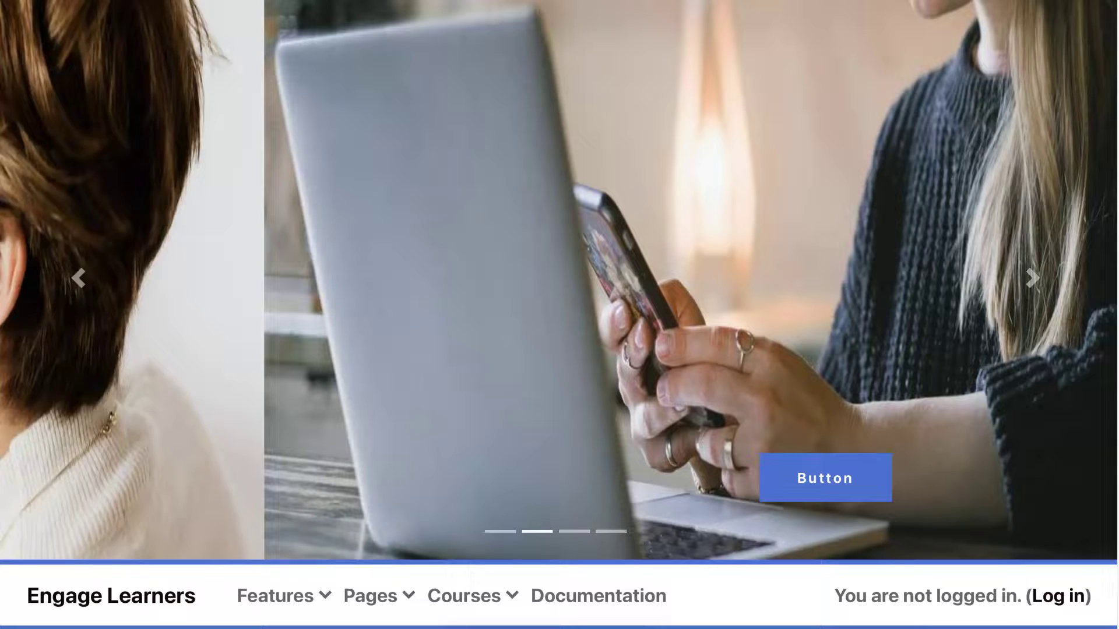
scroll(621, 428, "down", 3)
scroll(621, 427, "down", 6)
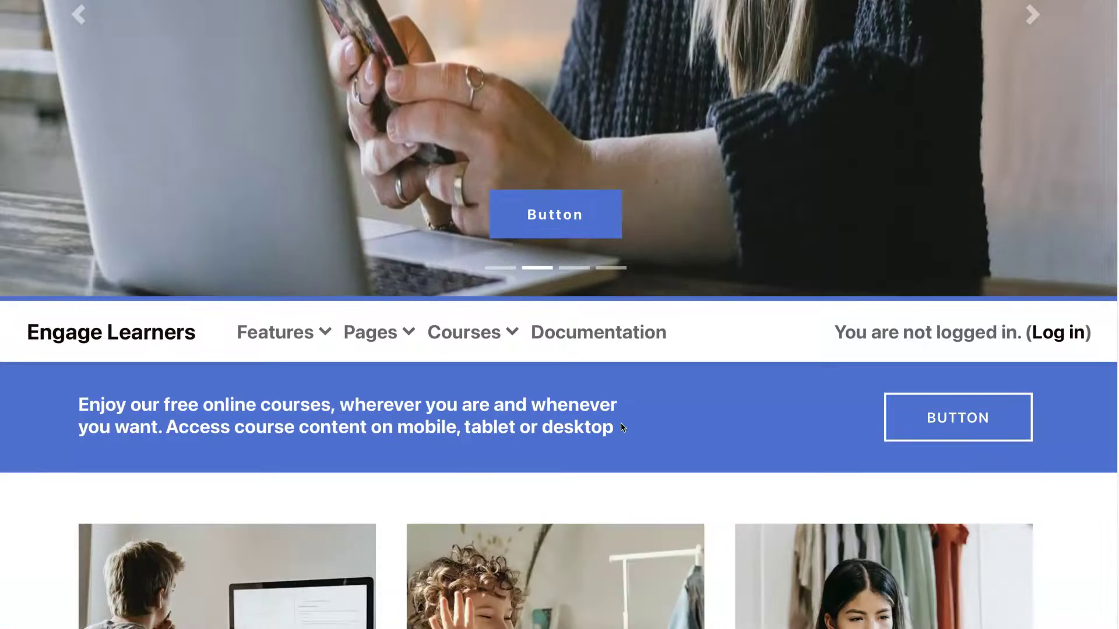
scroll(621, 421, "down", 7)
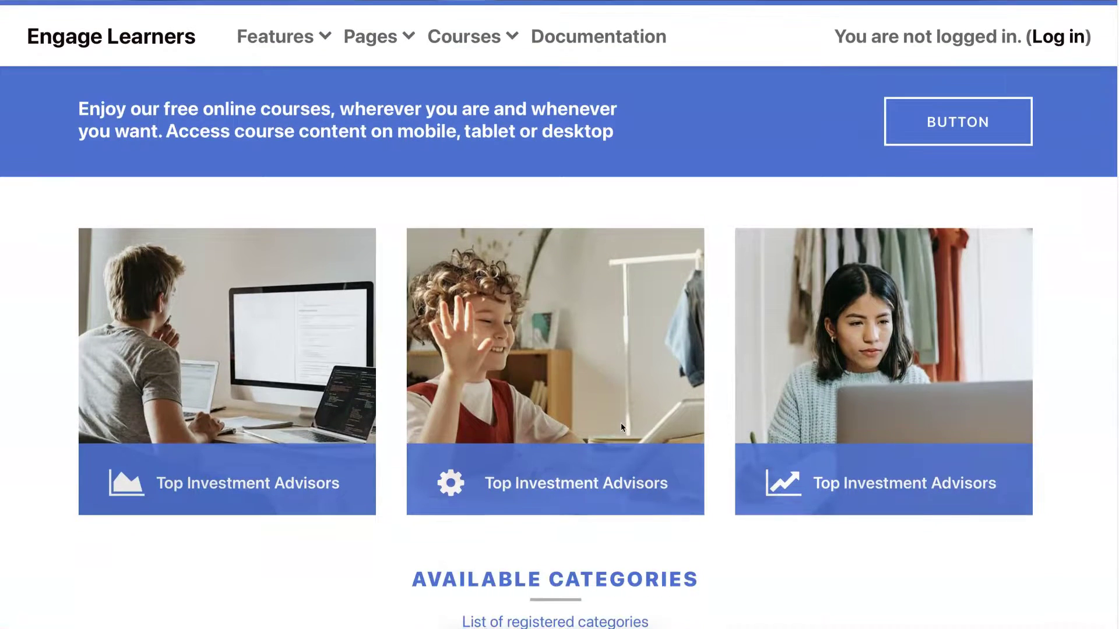
scroll(621, 424, "down", 8)
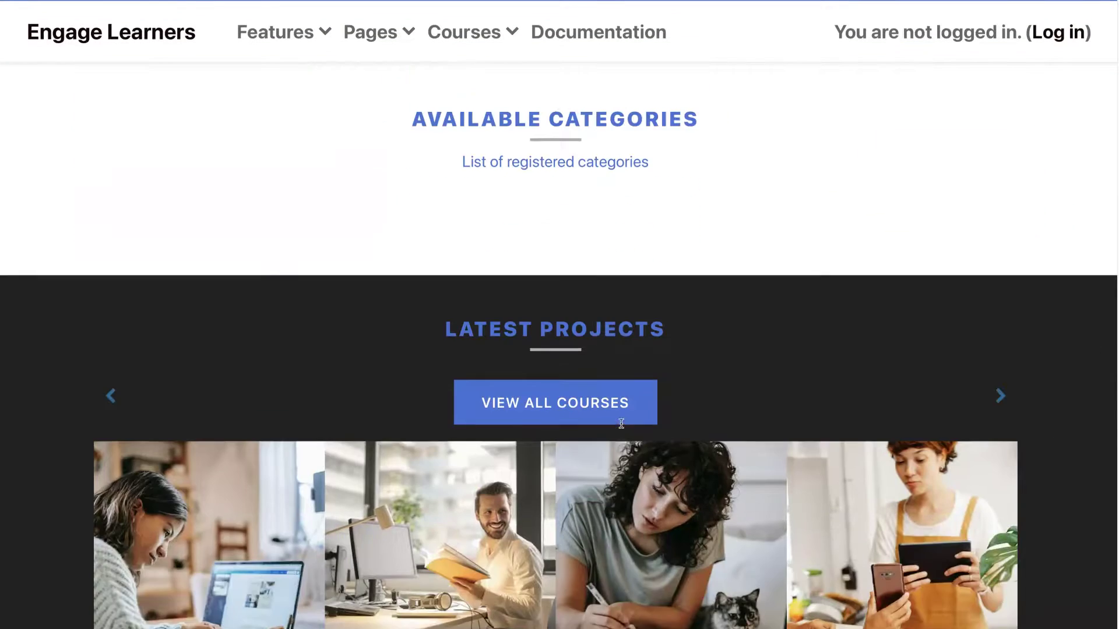
scroll(622, 427, "down", 8)
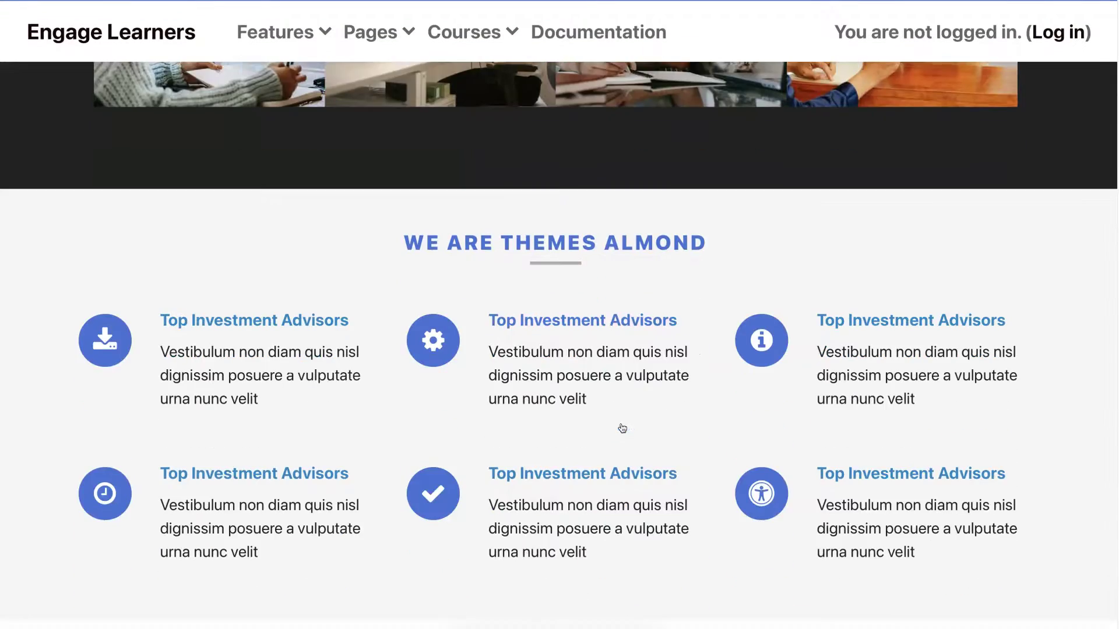
scroll(621, 424, "down", 5)
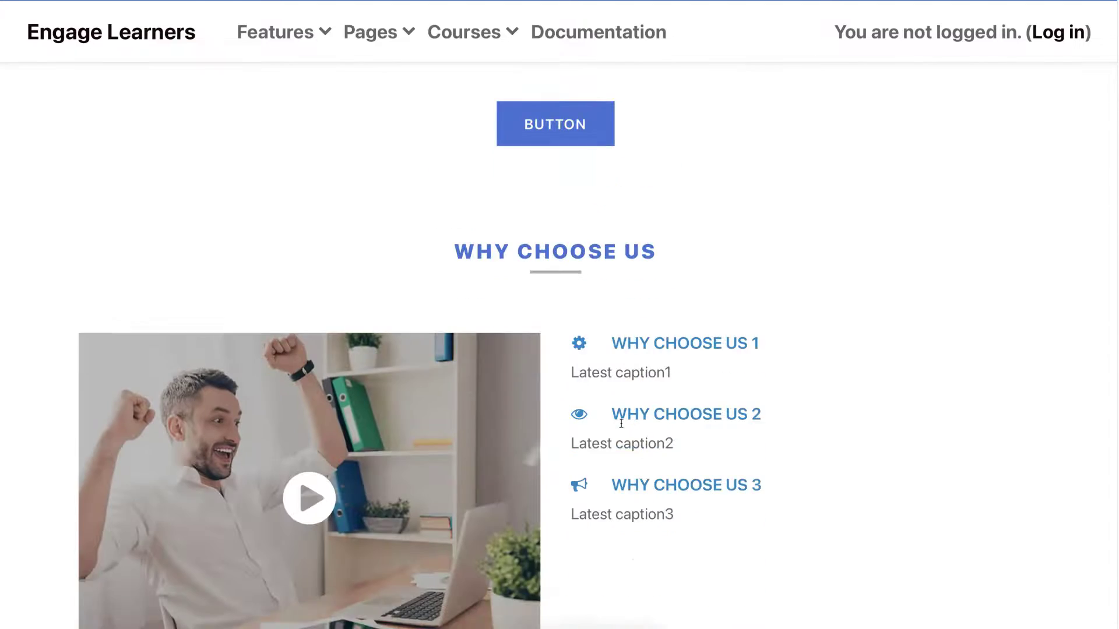
scroll(622, 428, "down", 4)
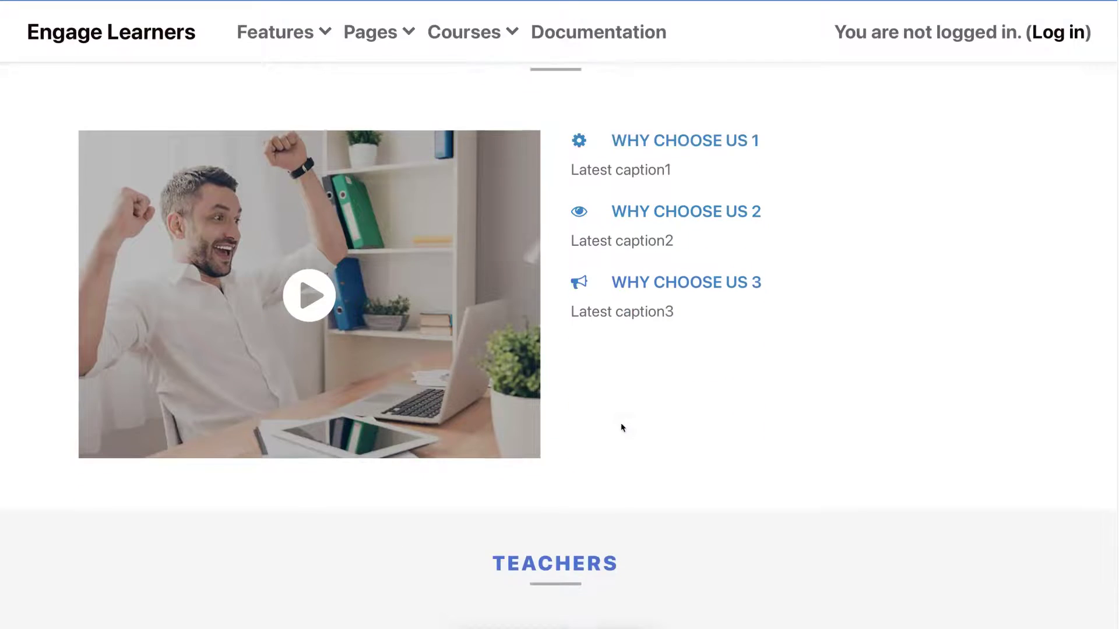
scroll(622, 427, "up", 7)
scroll(622, 426, "up", 20)
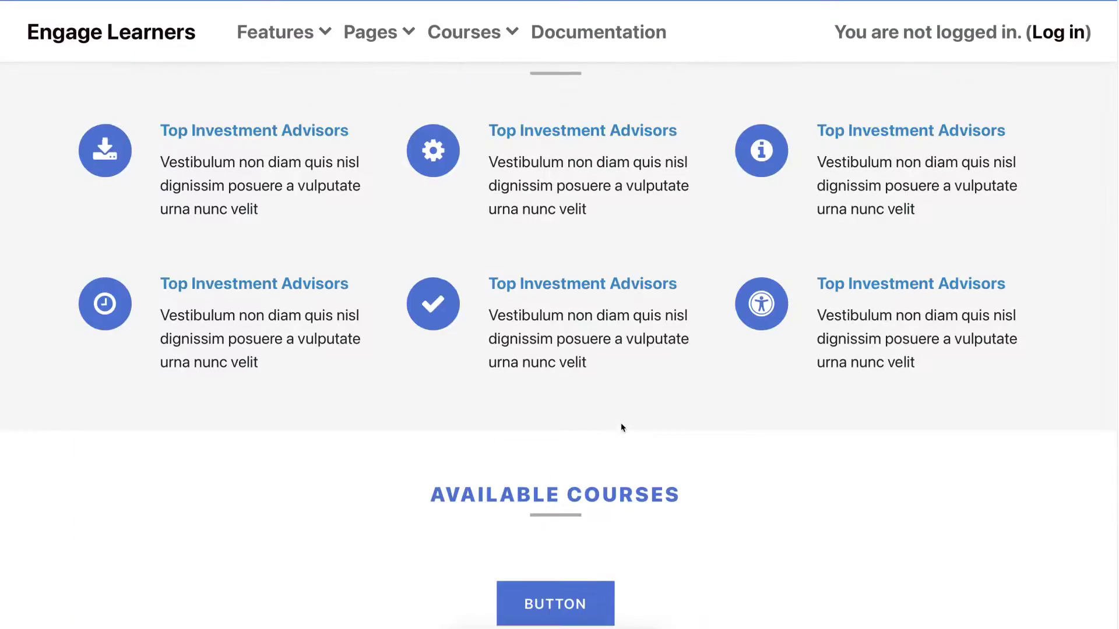
scroll(622, 428, "up", 16)
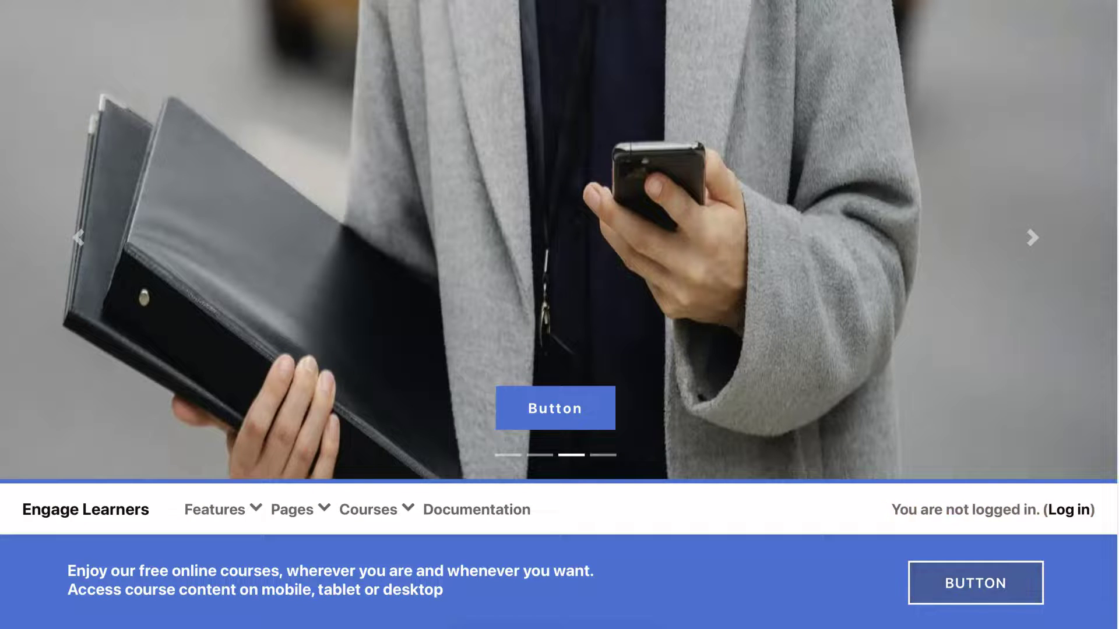
Step: Log back in to Engage Learners as administrator using the saved password
left_click(1074, 511)
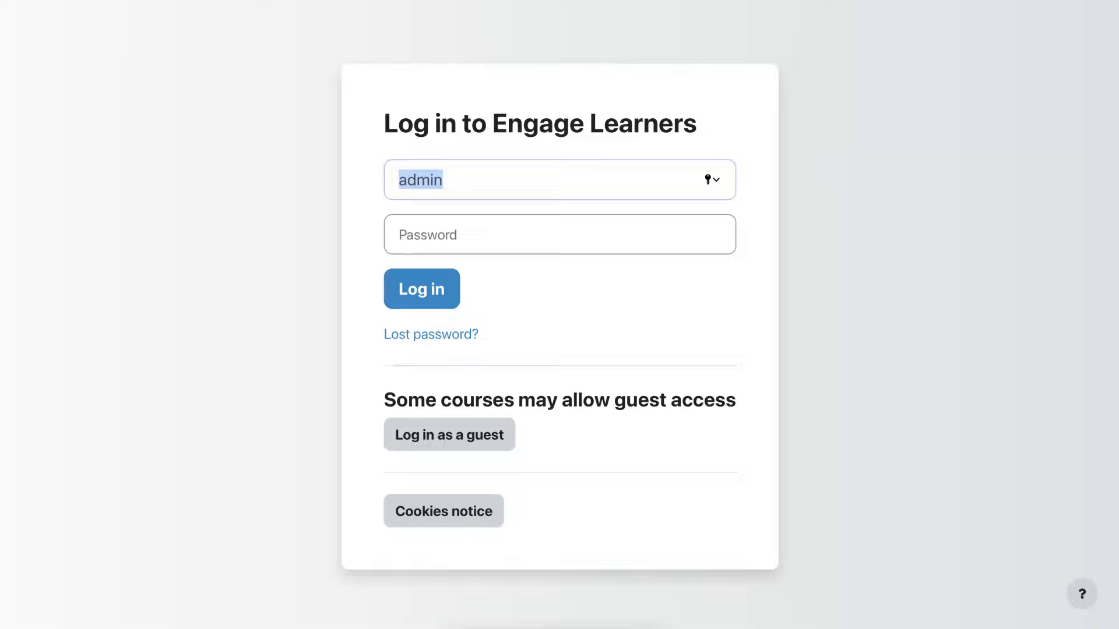
left_click(465, 237)
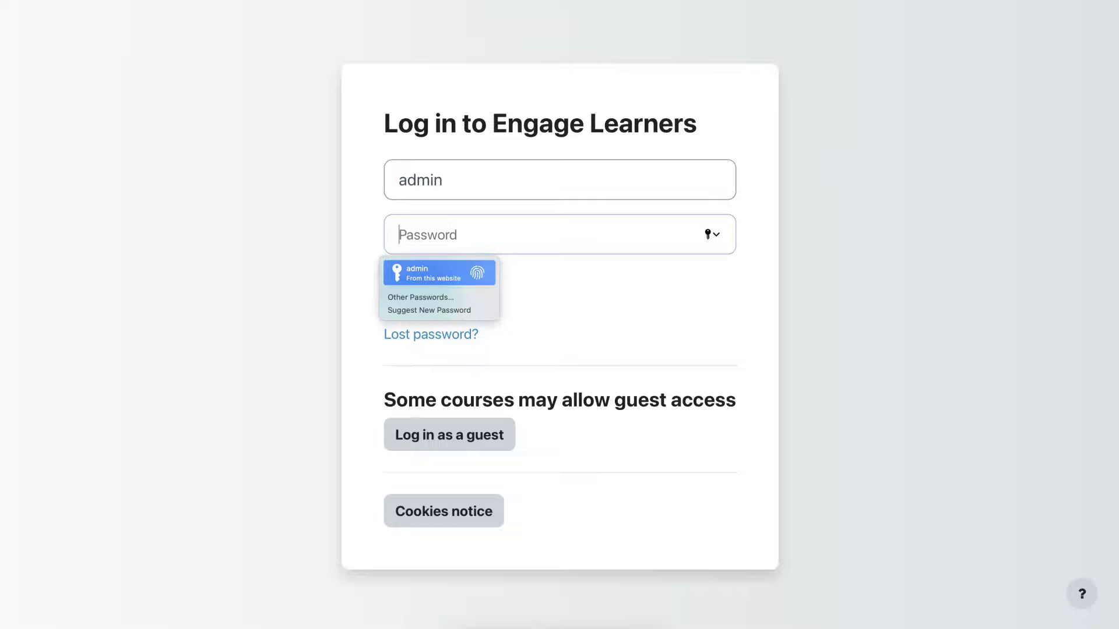
left_click(432, 271)
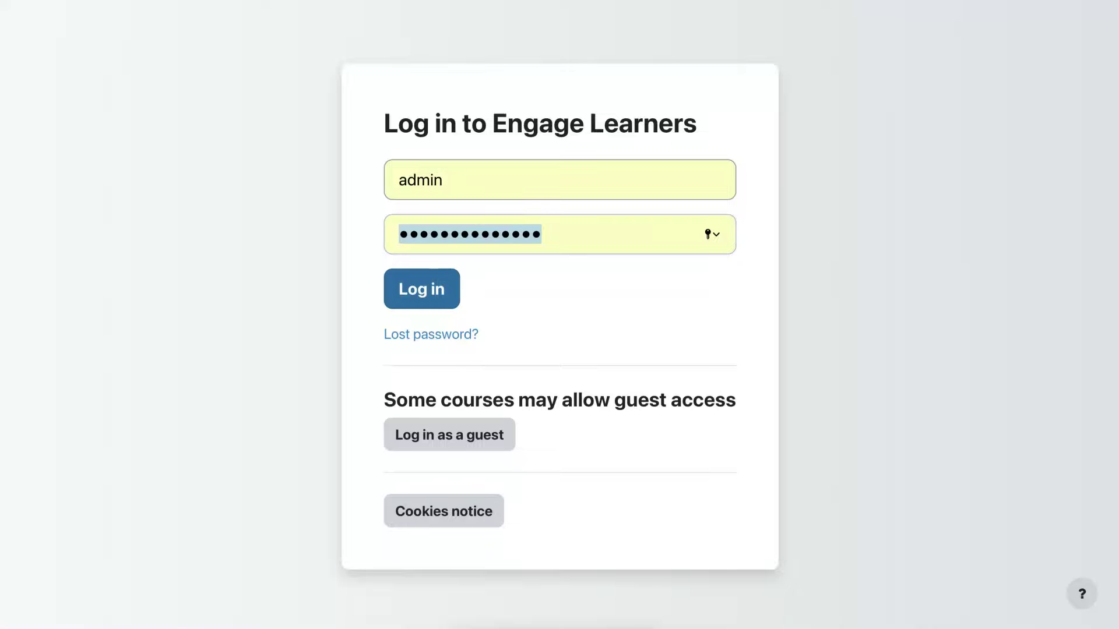
left_click(426, 287)
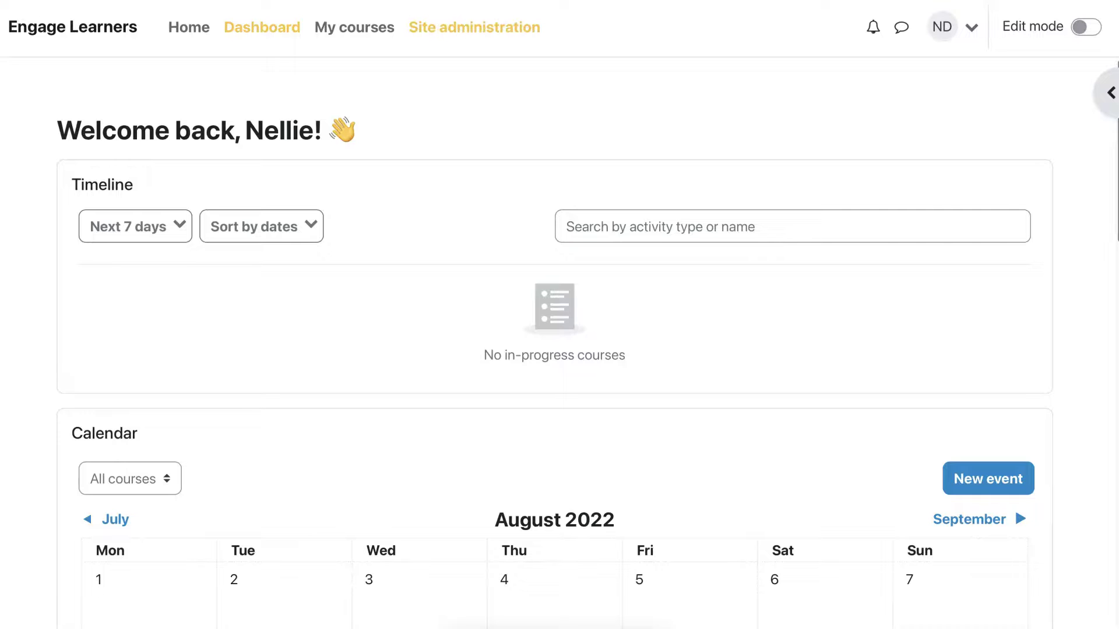
Step: Go to the Almondb theme settings via Site administration's Appearance themes list
left_click(493, 35)
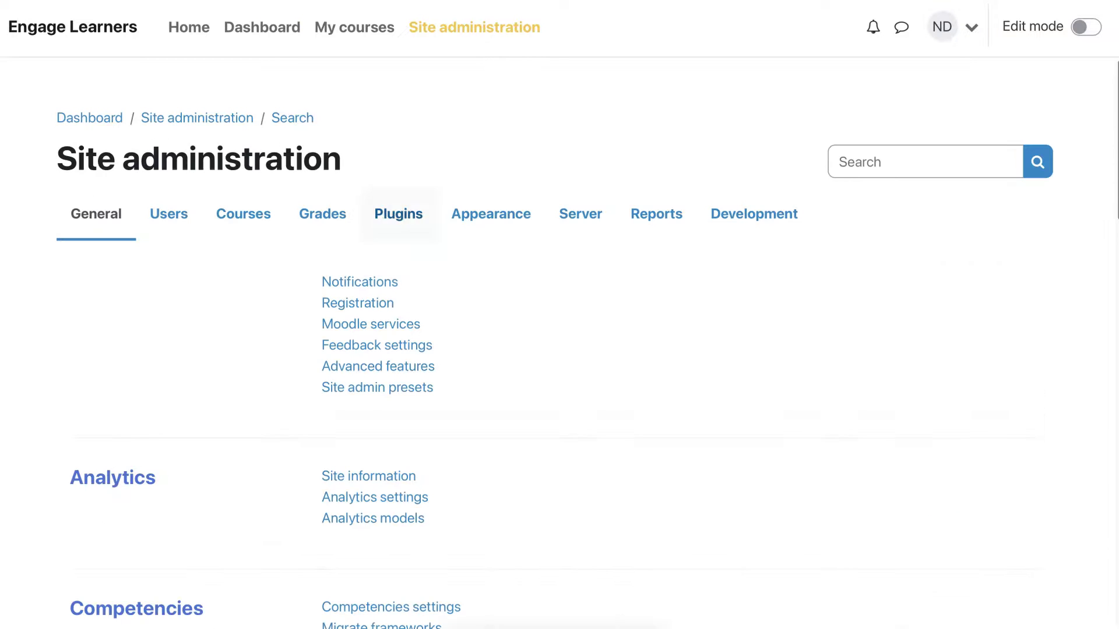
left_click(499, 227)
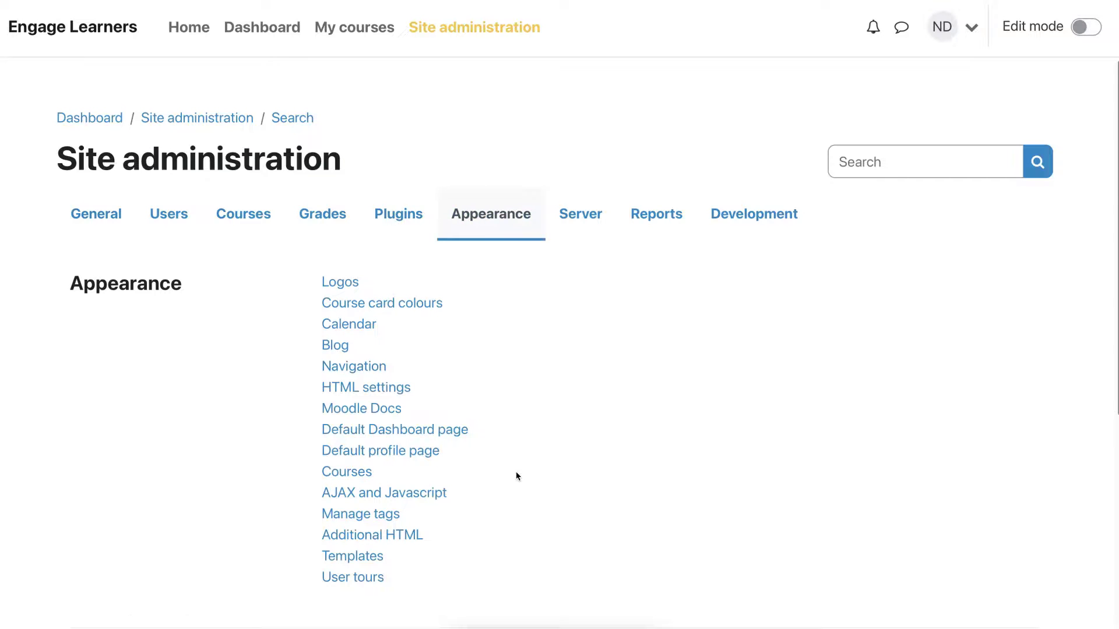
scroll(516, 477, "down", 6)
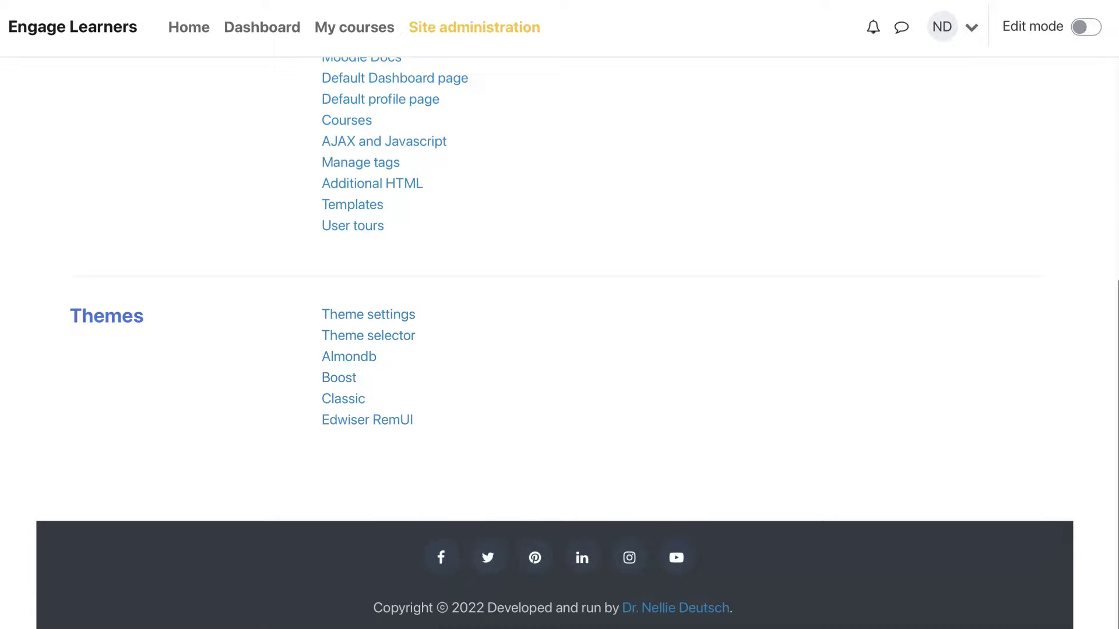
left_click(349, 356)
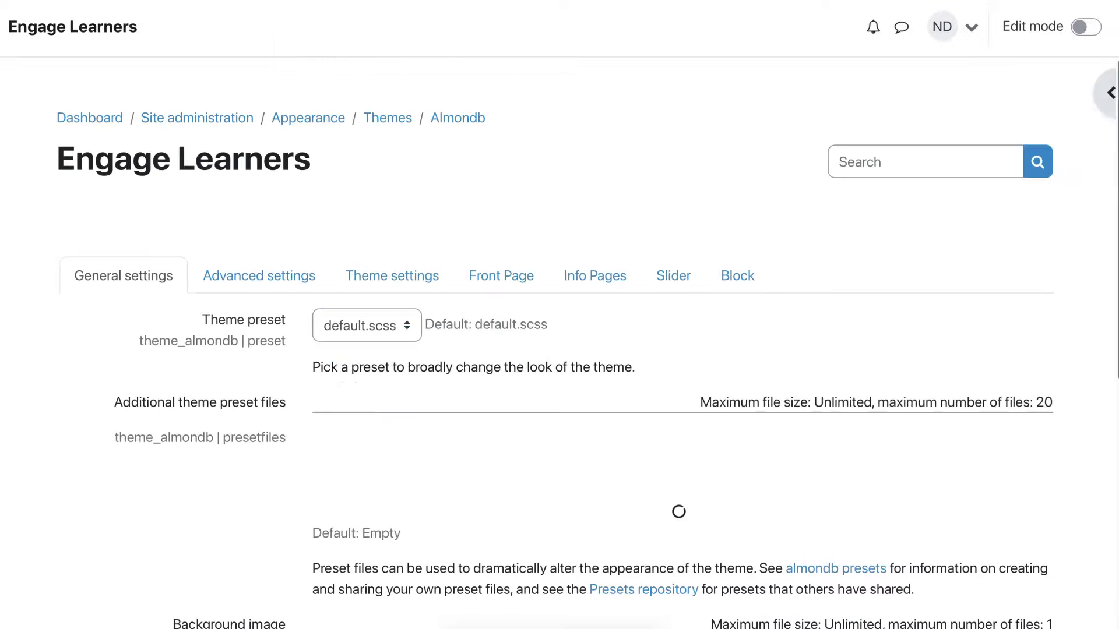